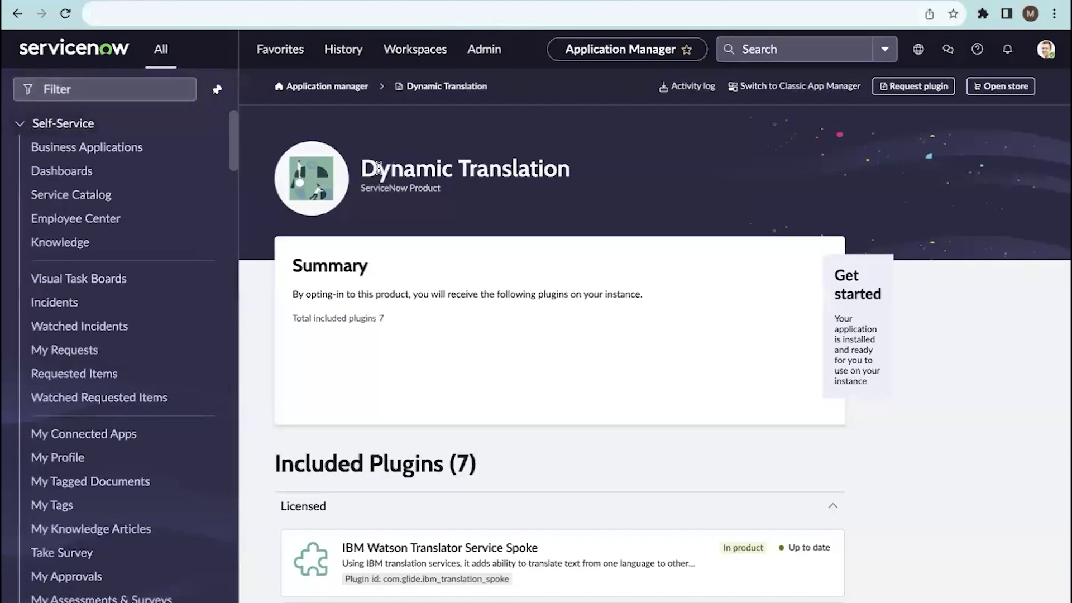
Examine the Dynamic Translation product page and the plugins it includes, down to the not licensed section.
left_click_drag(363, 165, 569, 170)
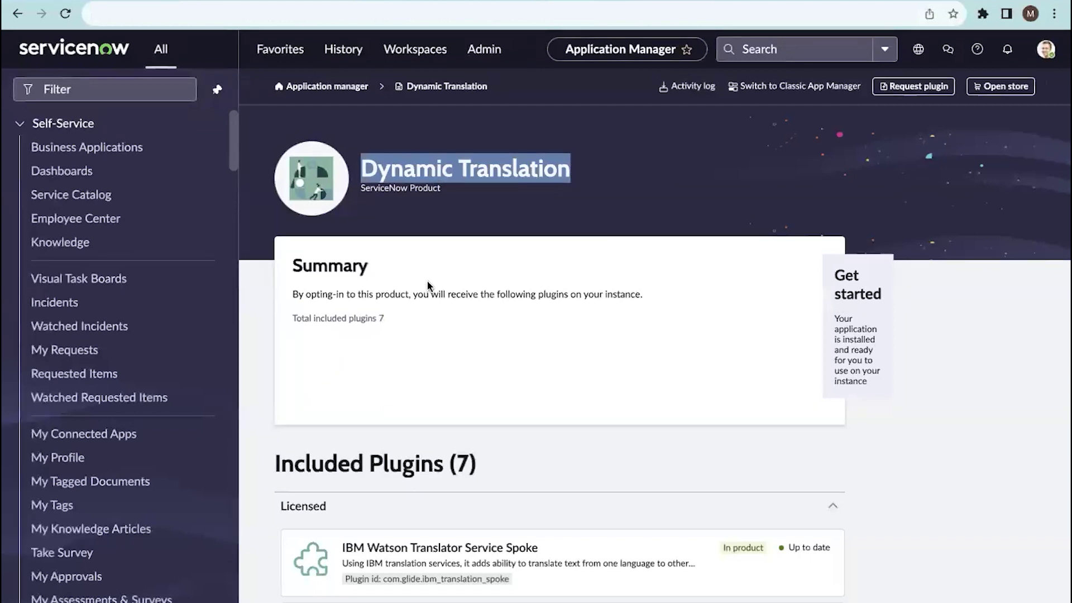
scroll(427, 285, "down", 1)
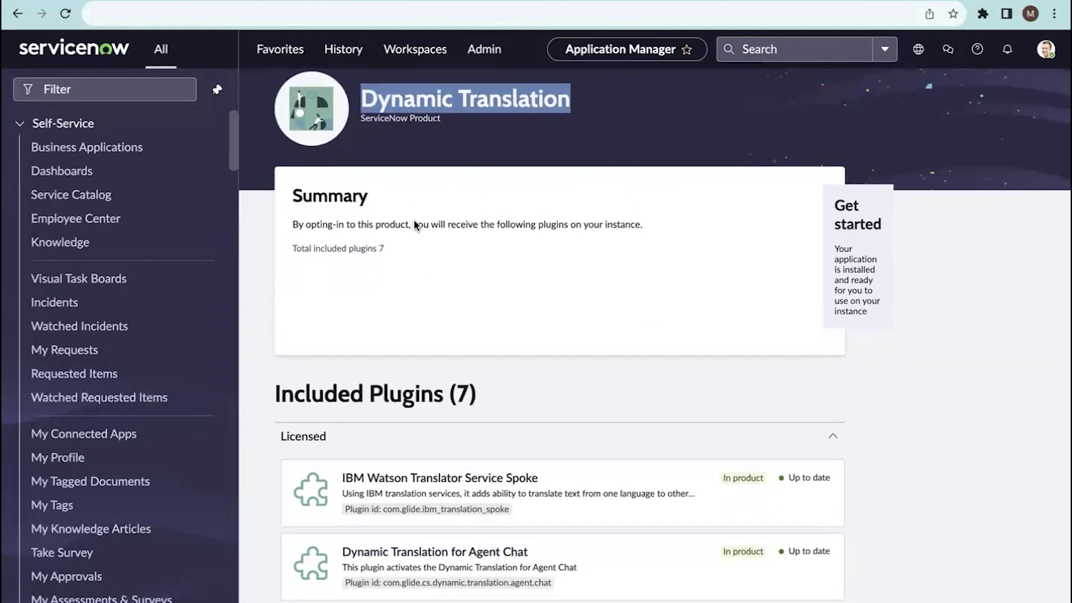
scroll(414, 305, "down", 1)
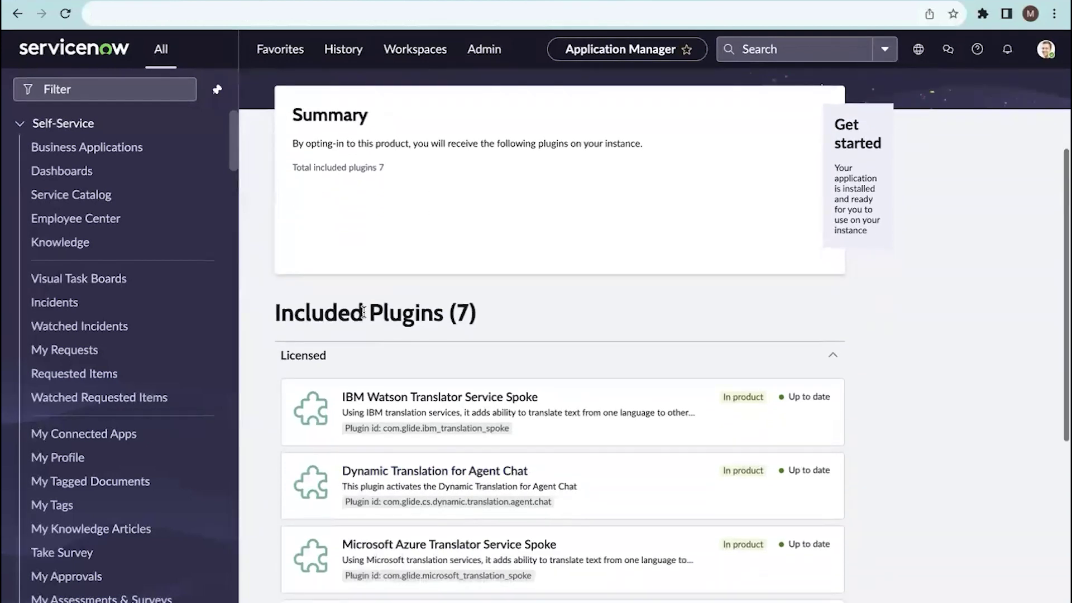
scroll(427, 424, "down", 1)
scroll(429, 407, "down", 1)
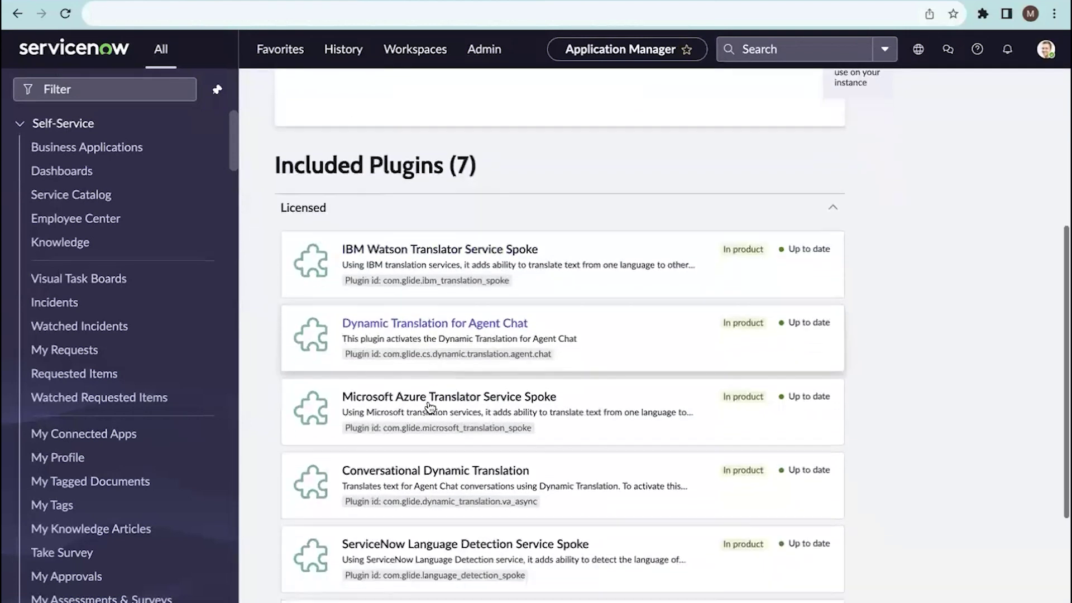
scroll(369, 506, "down", 1)
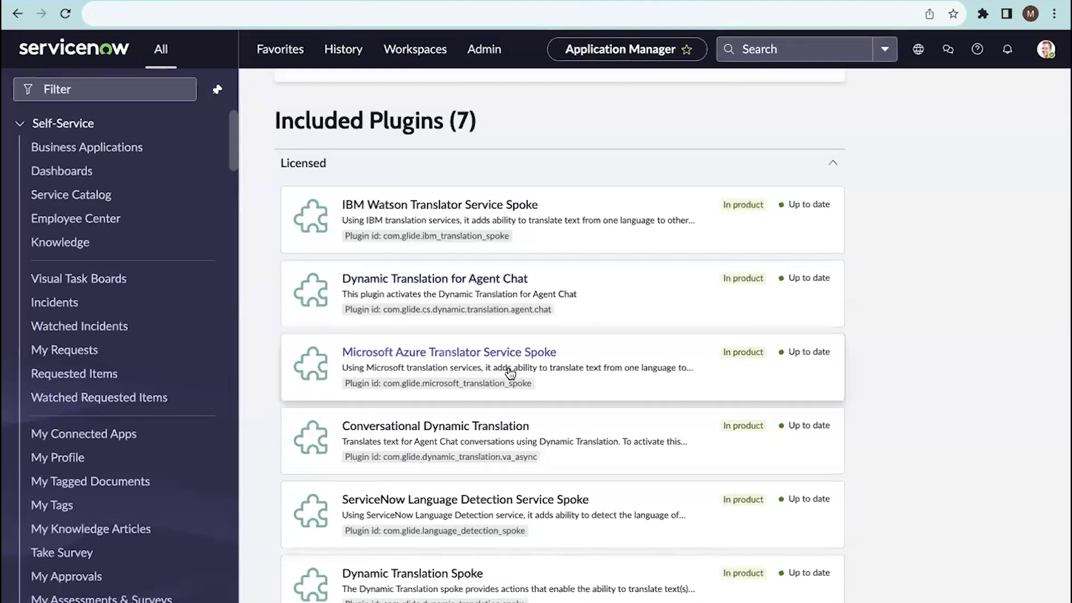
scroll(510, 373, "down", 2)
scroll(509, 373, "down", 2)
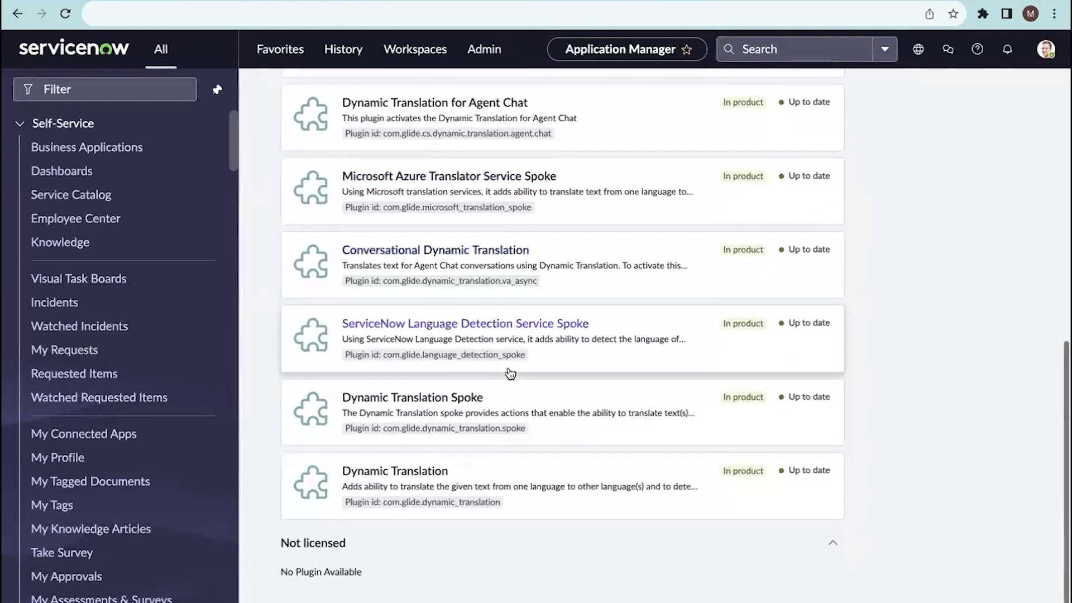
scroll(636, 237, "up", 10)
left_click_drag(570, 170, 361, 183)
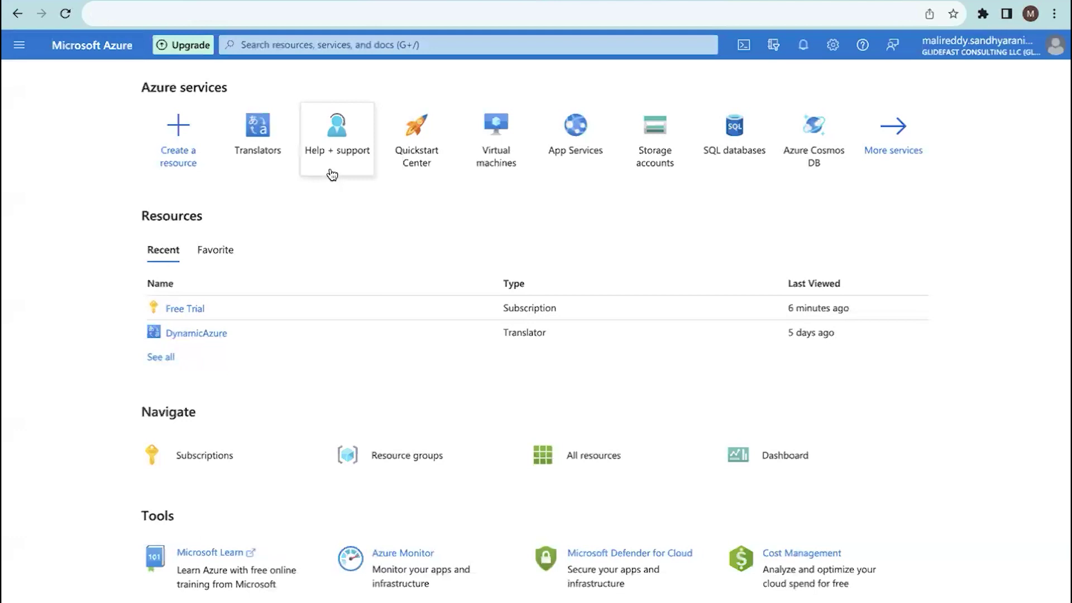
Switch to the Microsoft Azure portal at portal.azure.com and search its services for Translators.
mouse_move(332, 175)
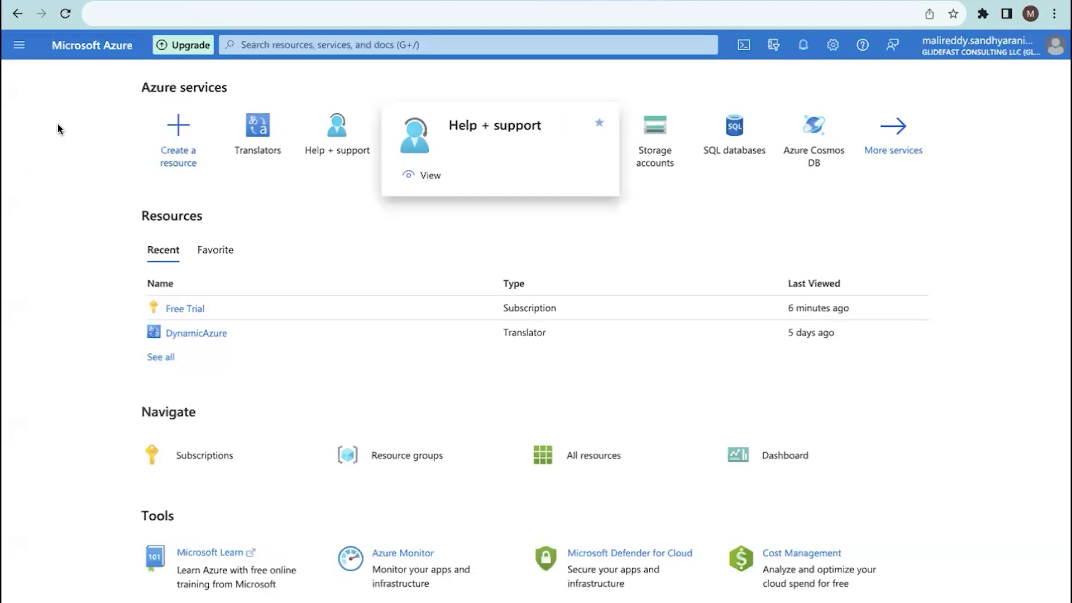
left_click_drag(252, 15, 113, 10)
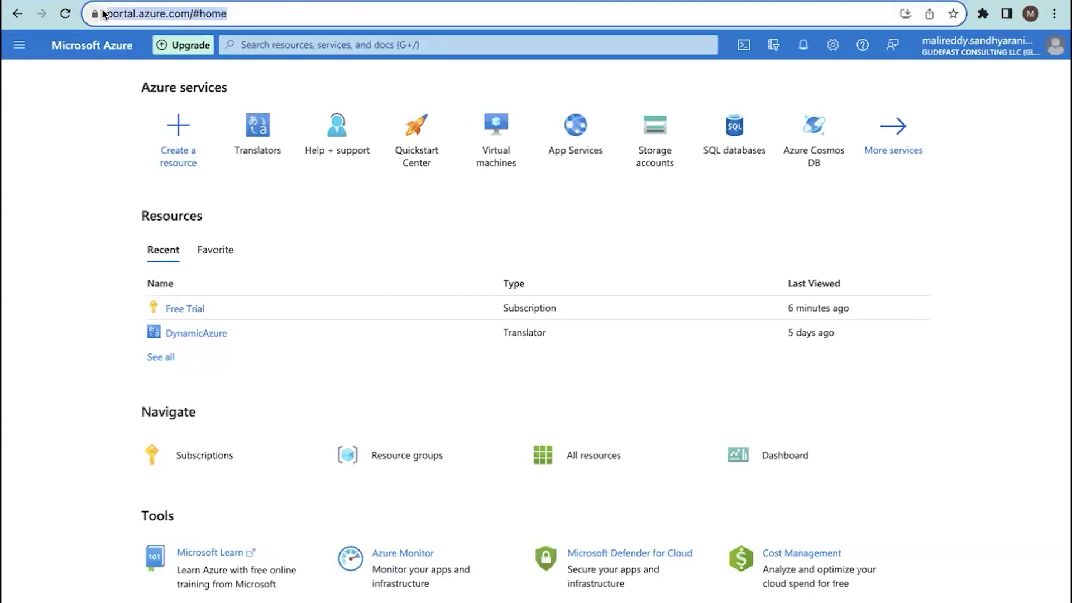
key("BackSpace")
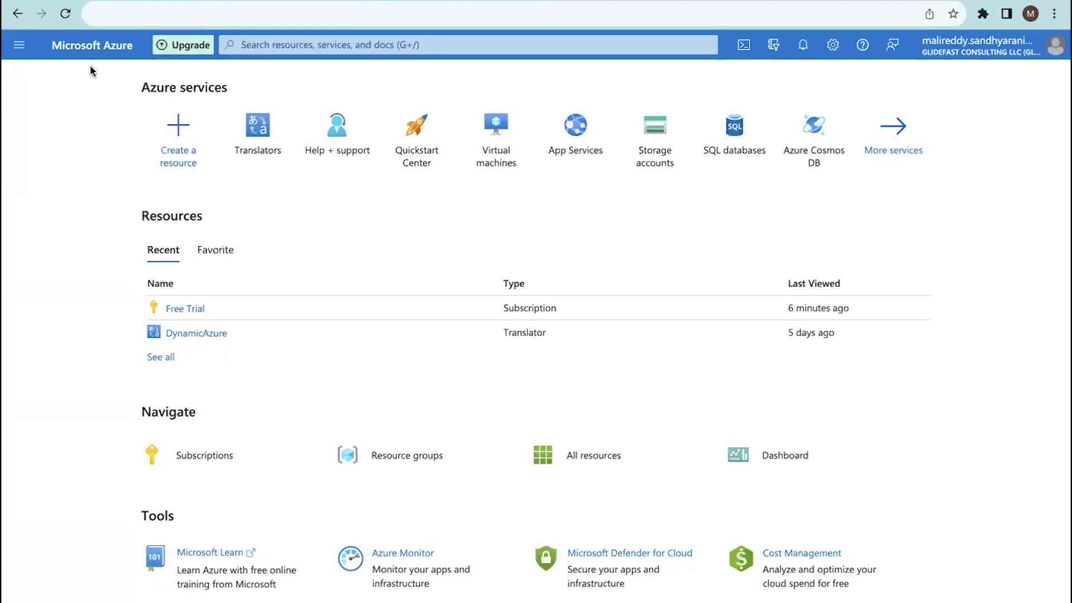
left_click(321, 44)
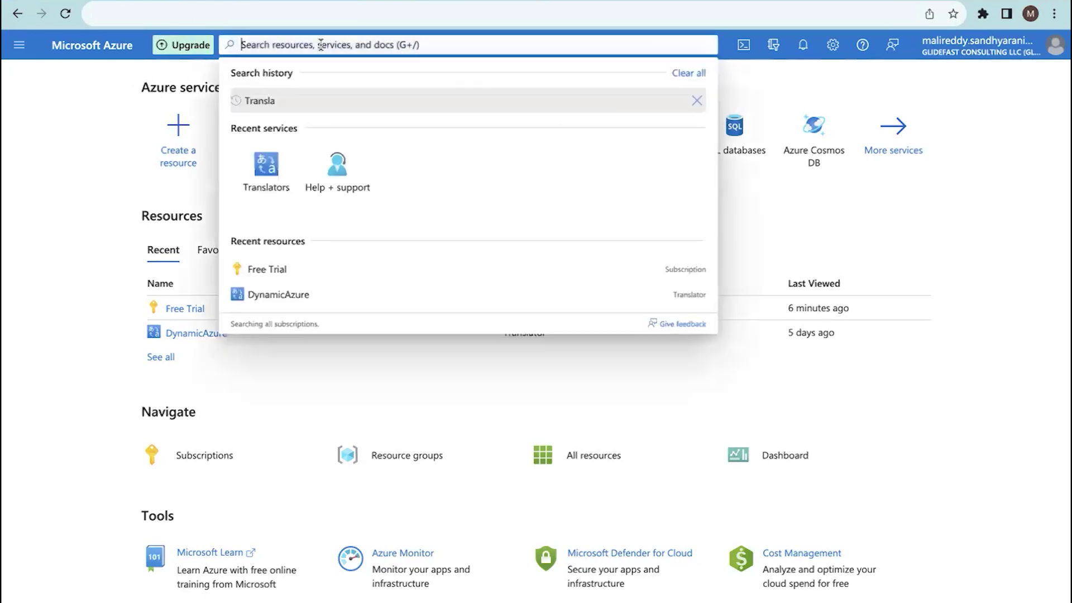
type("Trans")
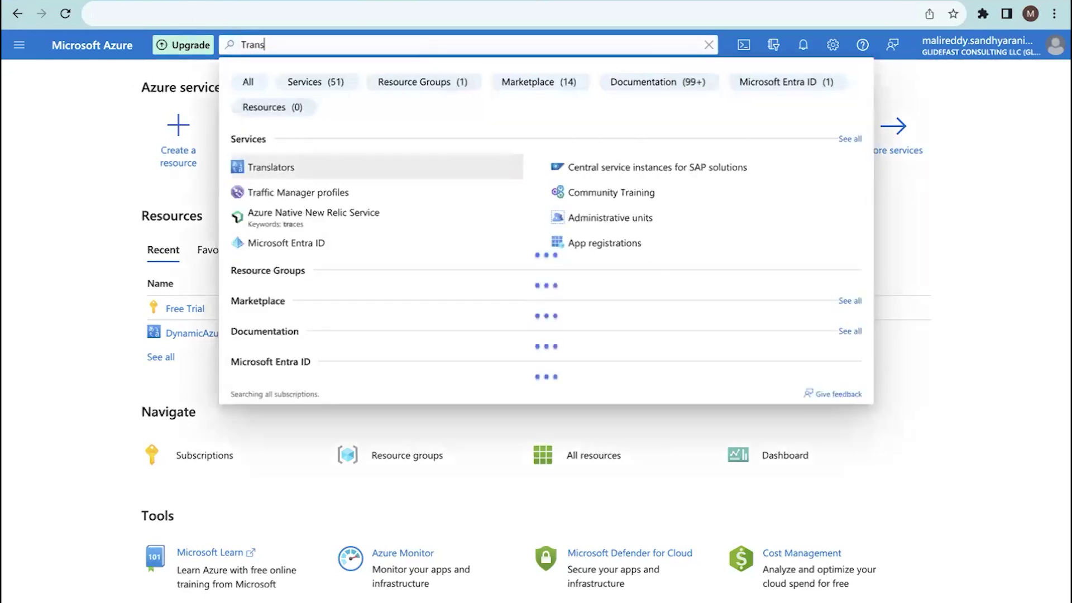
type("lators")
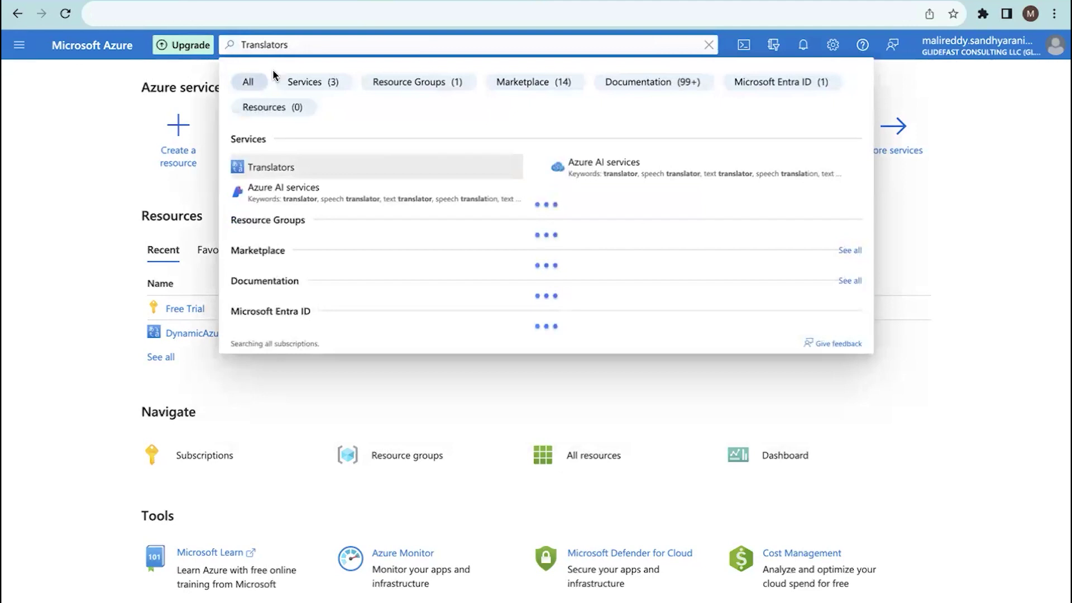
left_click(64, 162)
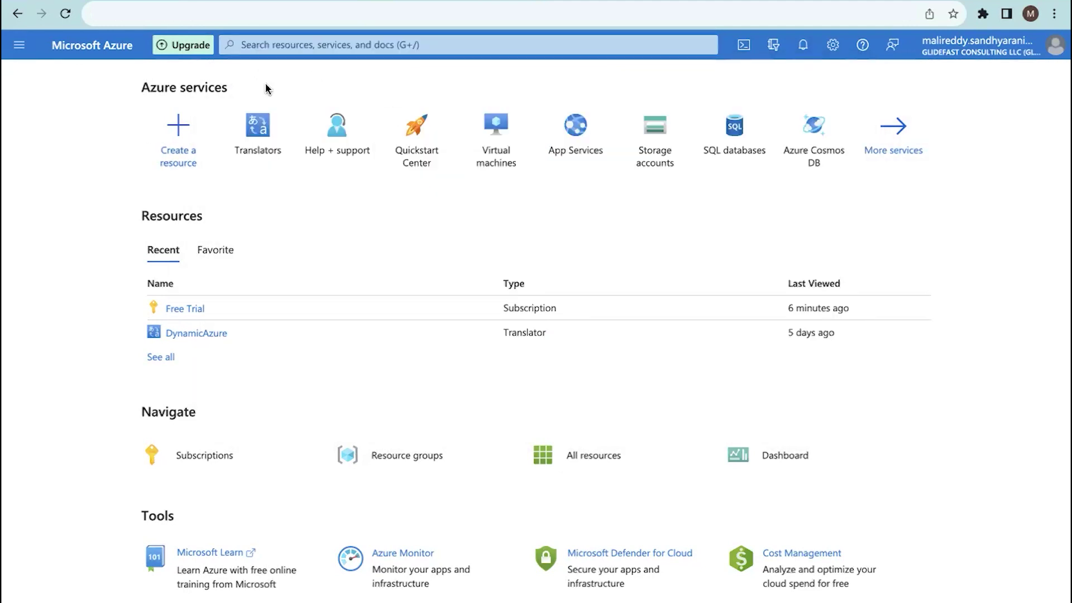
Open the Translators service from the Azure home page and start creating a new translator.
left_click(252, 135)
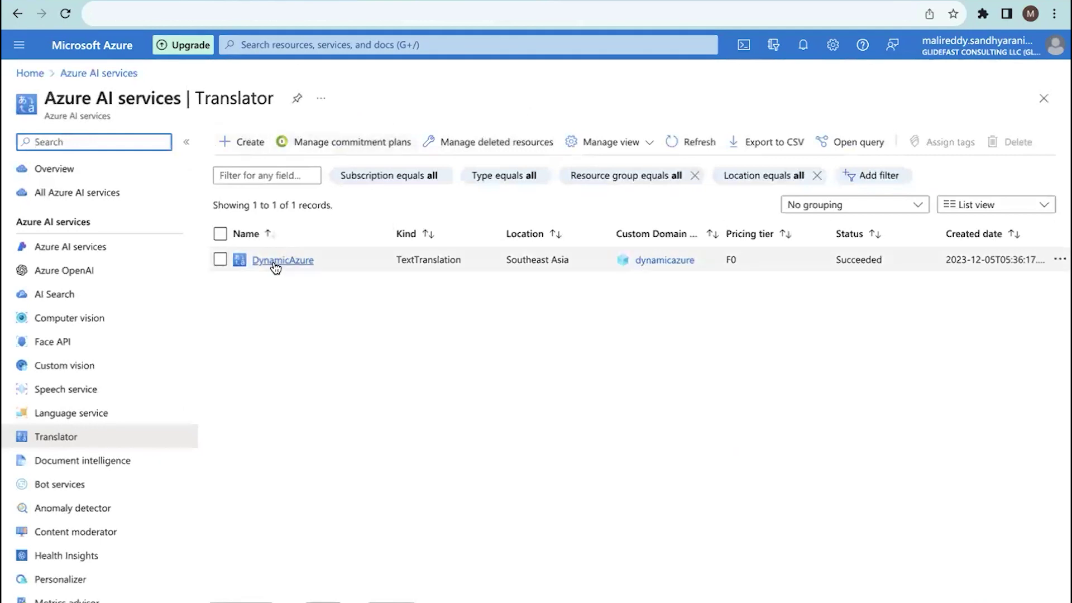
left_click(237, 147)
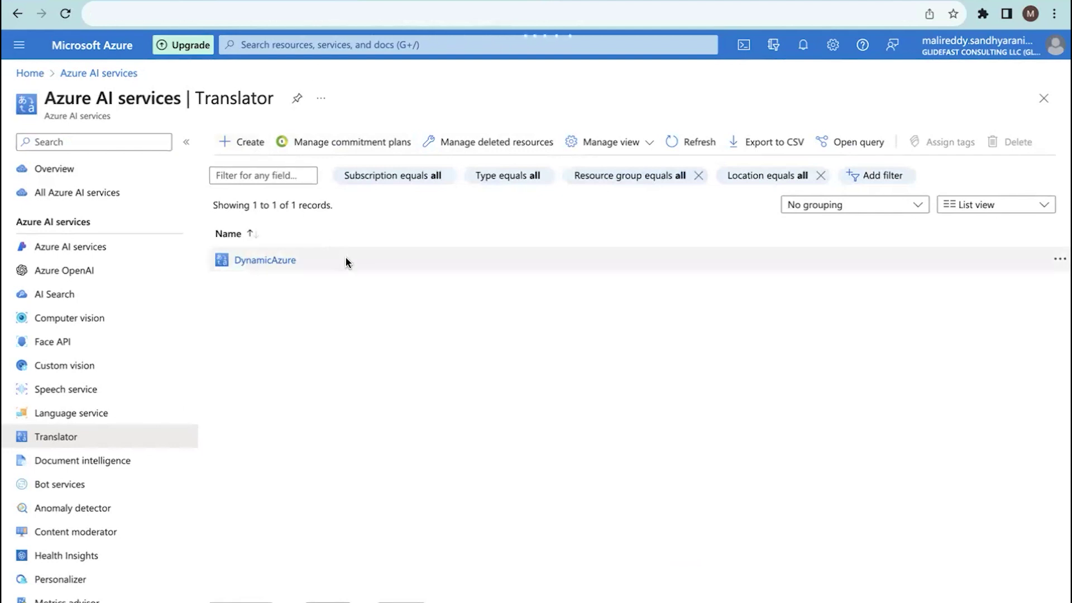
left_click(258, 262)
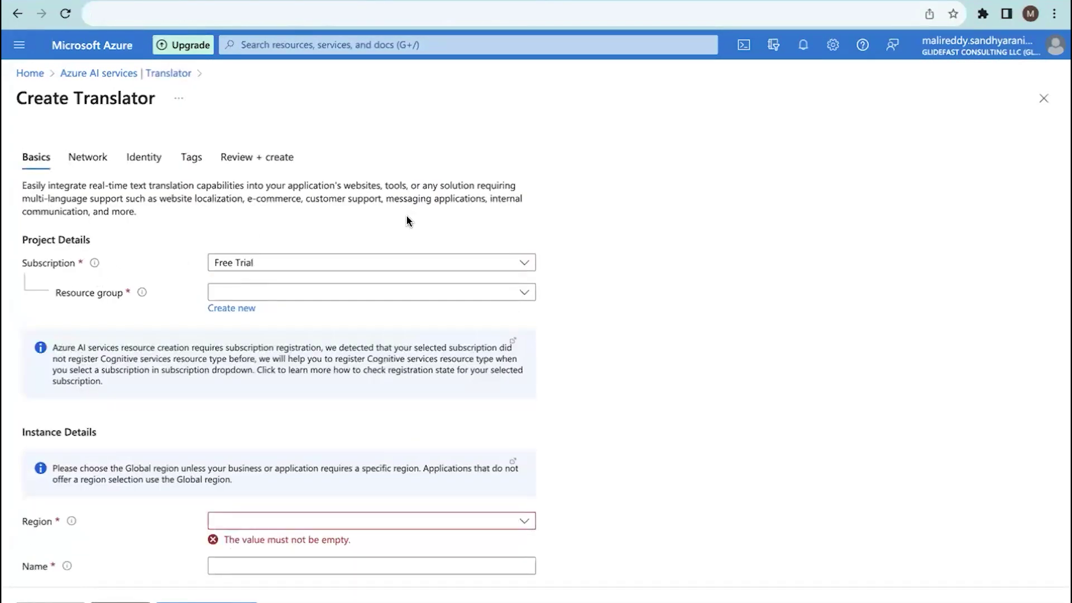
Examine the available subscriptions, the existing resource groups and the option for a new group in the Create Translator form.
left_click(326, 264)
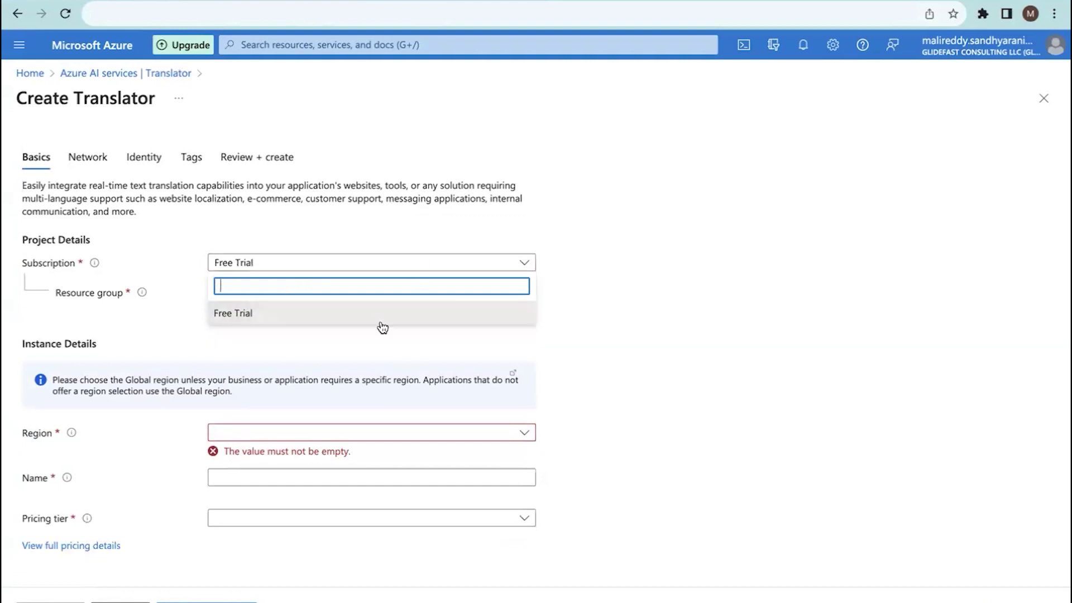
left_click(162, 326)
left_click(240, 297)
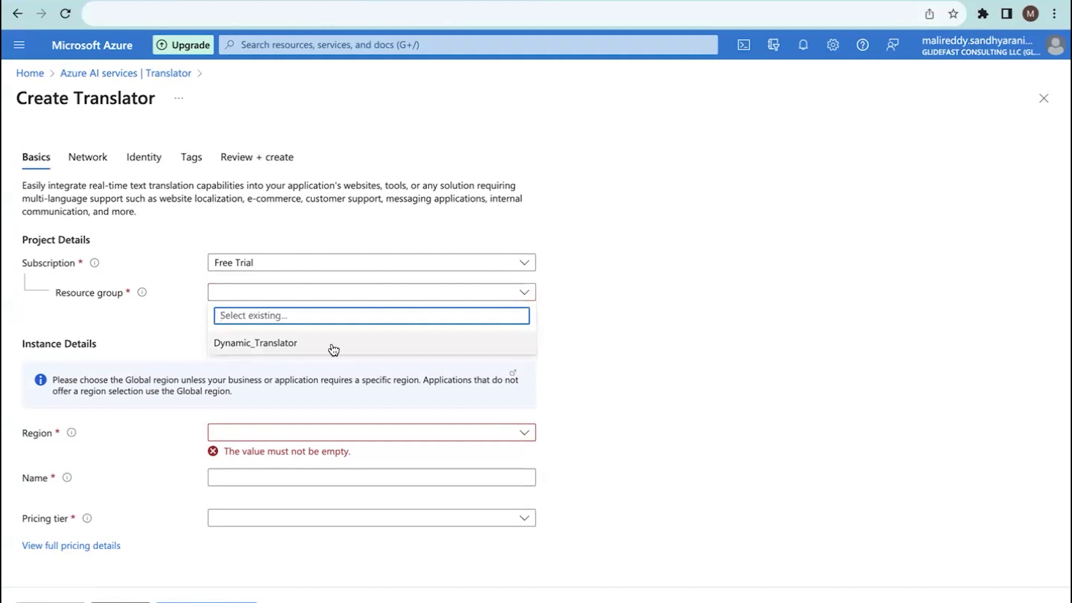
left_click(164, 301)
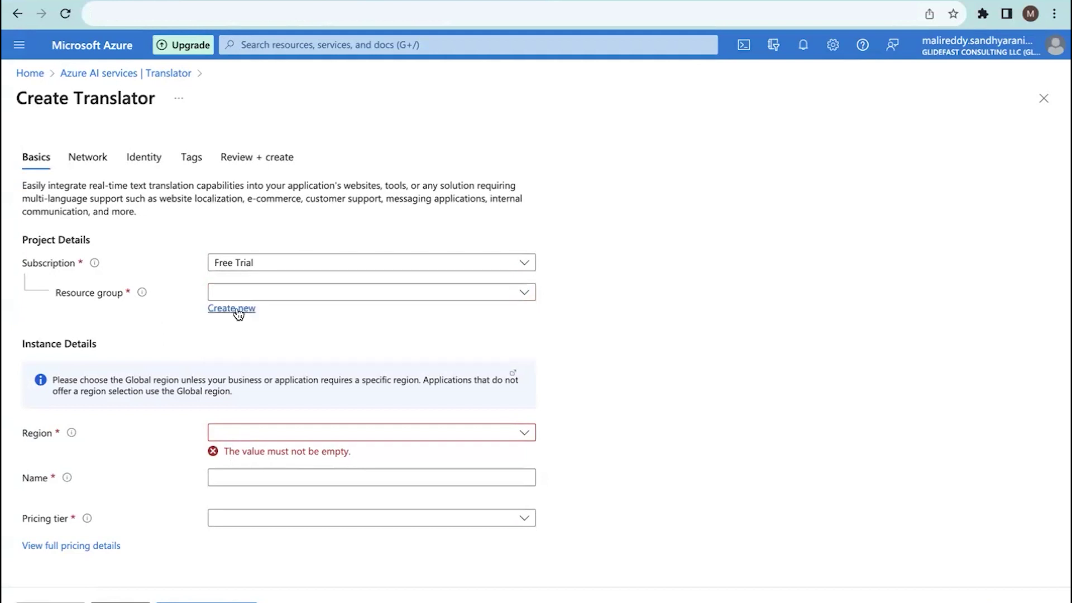
left_click(237, 310)
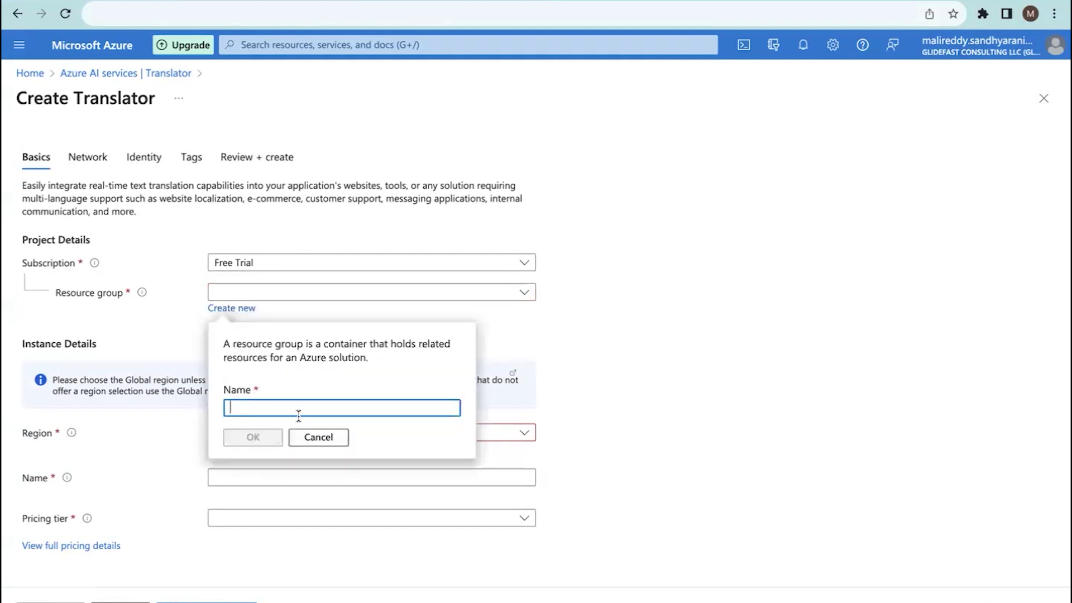
left_click(319, 435)
left_click(271, 293)
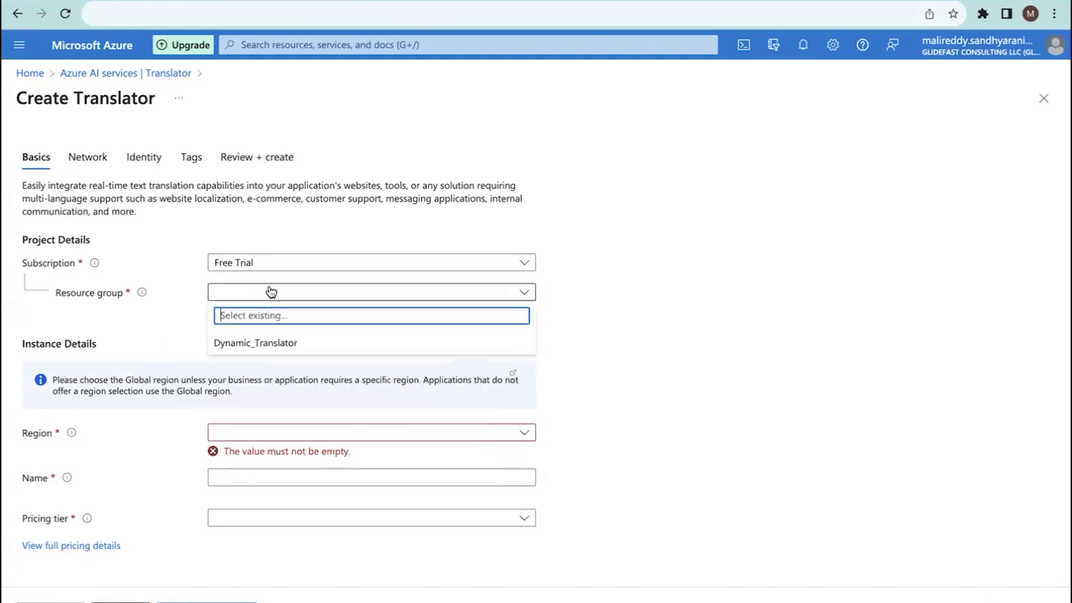
left_click(156, 320)
Create a new resource group named Dynamic for the translator.
left_click(233, 310)
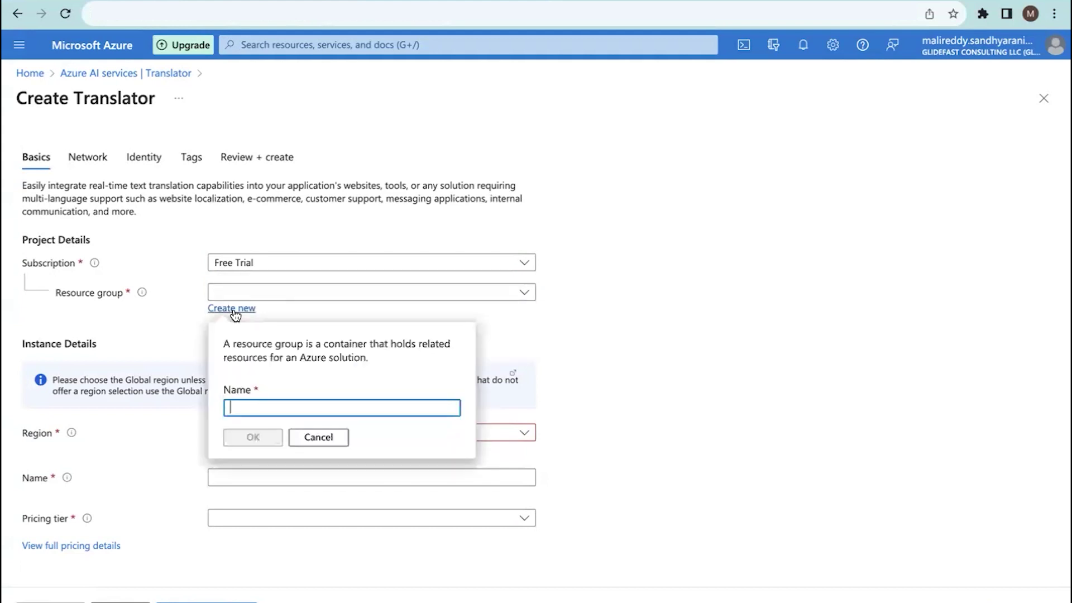
type("Dynamic")
left_click(253, 437)
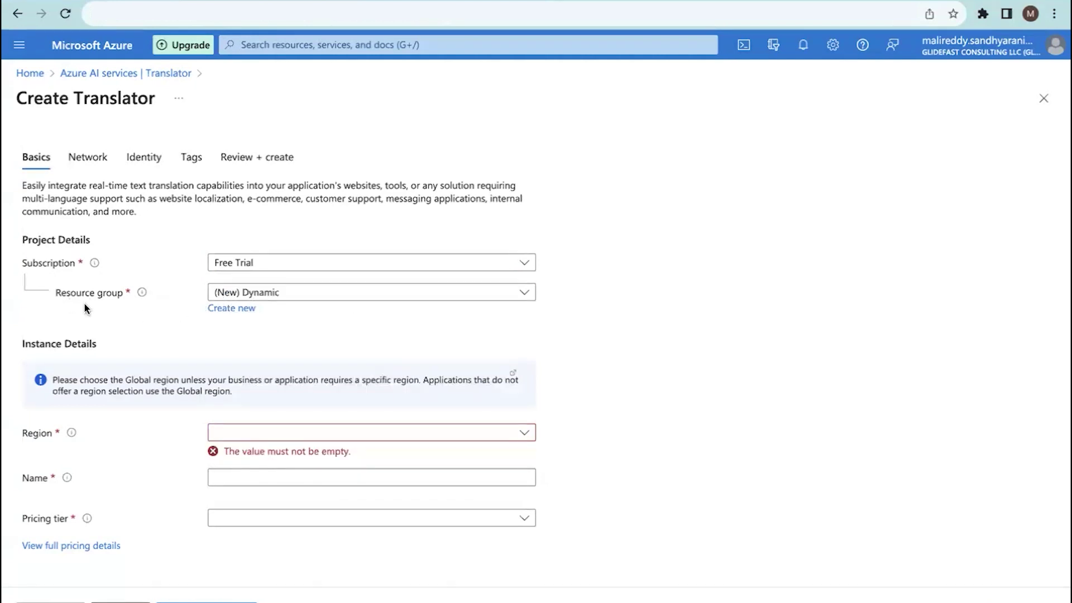
Set the translator's region to Southeast Asia and enter a name for the instance.
scroll(185, 340, "down", 1)
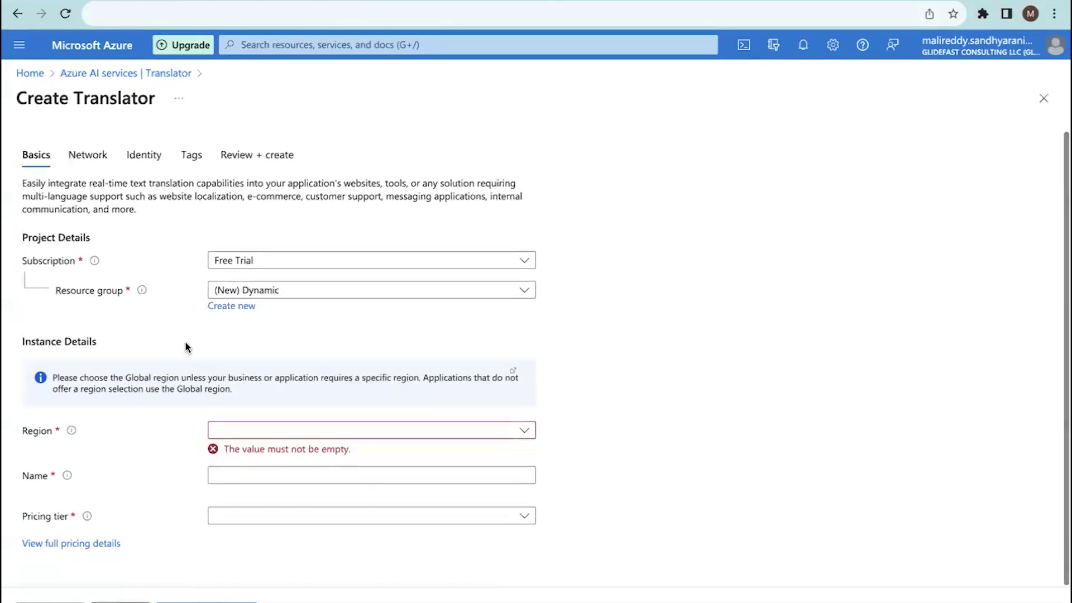
left_click(268, 430)
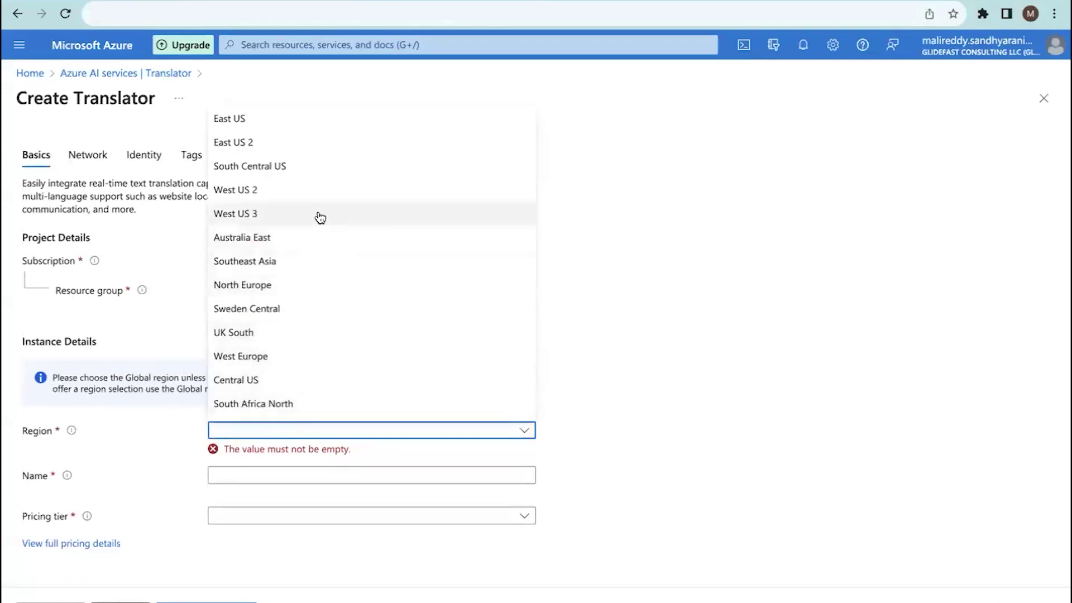
left_click(324, 262)
scroll(285, 401, "down", 1)
left_click(273, 394)
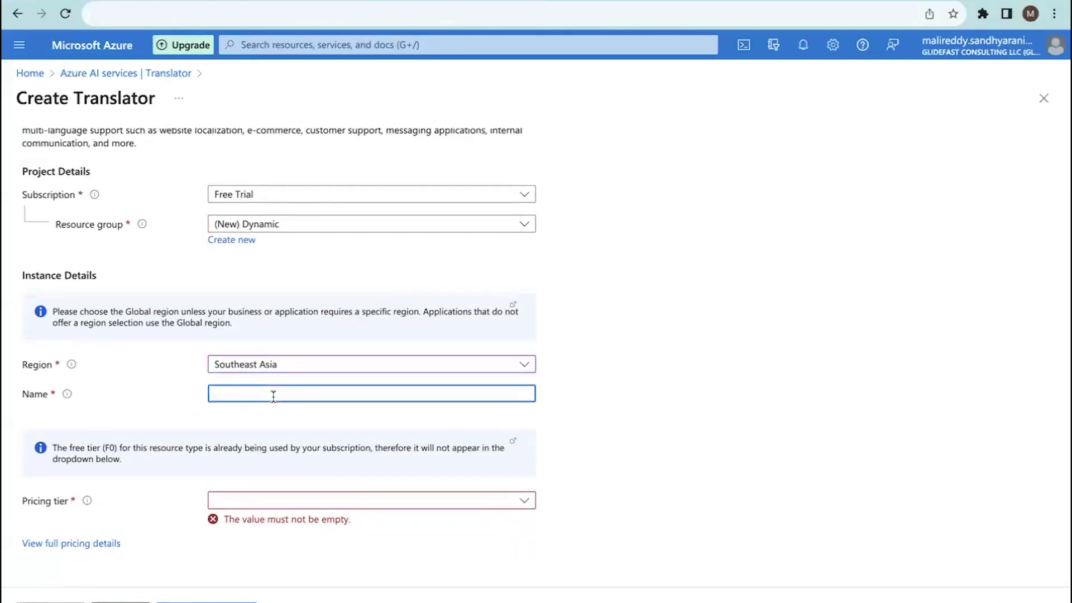
type("ASandhya")
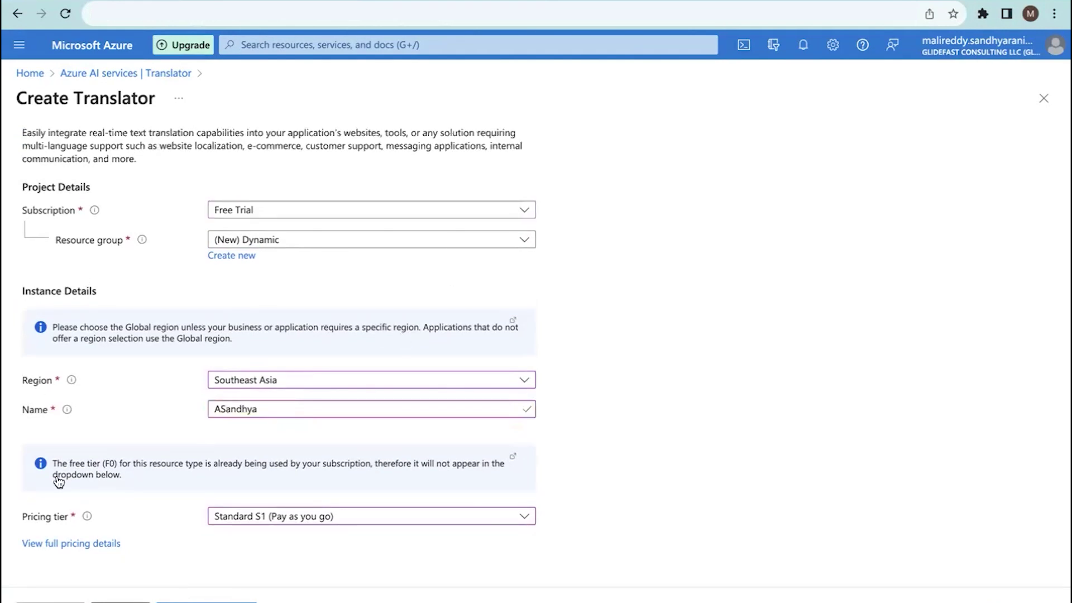
Choose the Standard S1 (Pay as you go) pricing tier and review the translator's configuration summary.
left_click(285, 500)
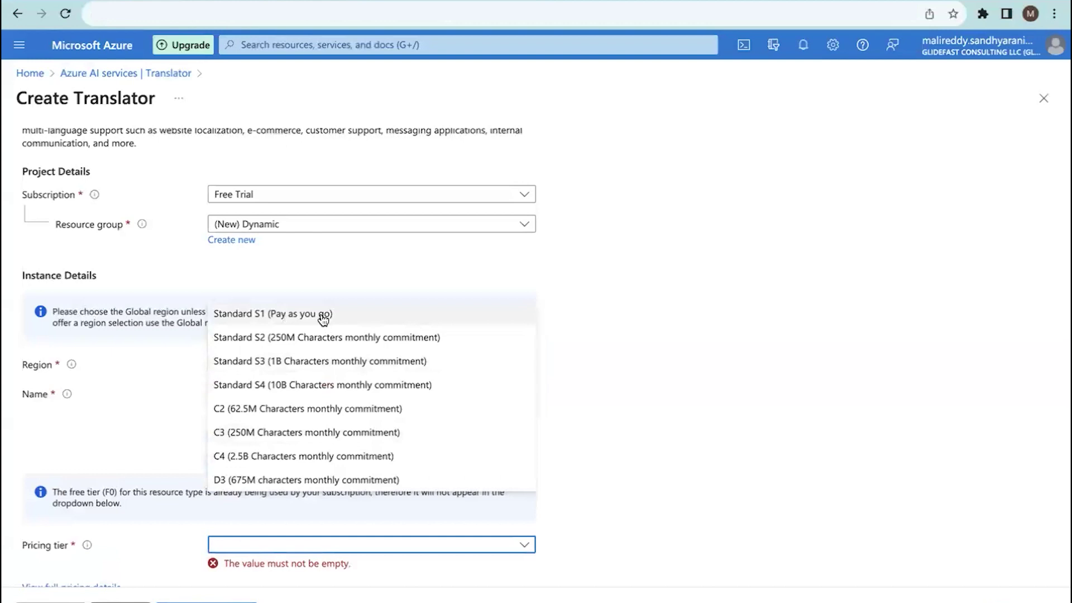
left_click(349, 317)
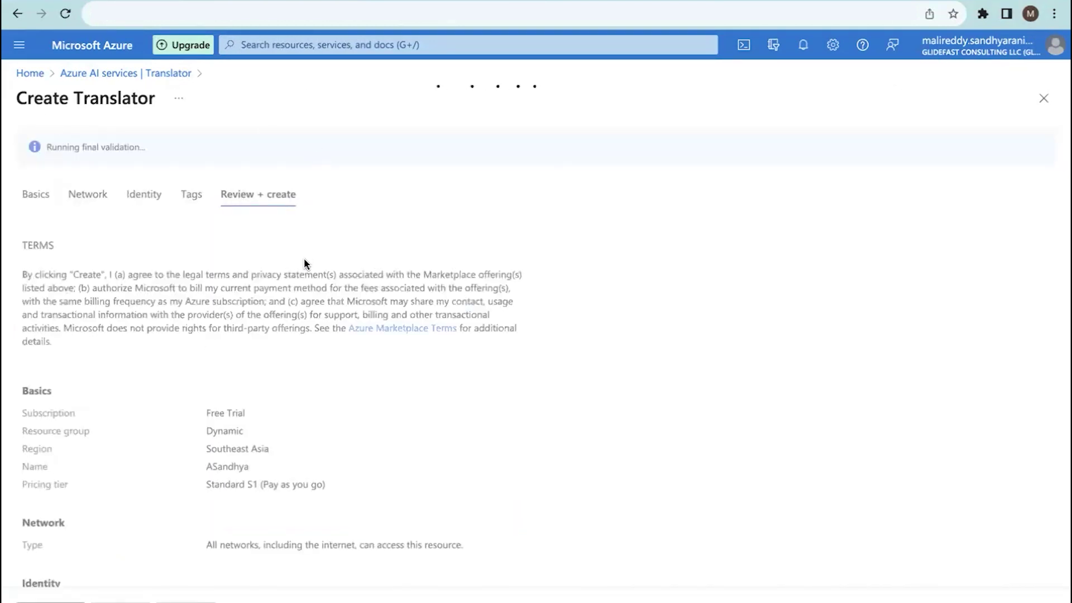
scroll(245, 363, "down", 1)
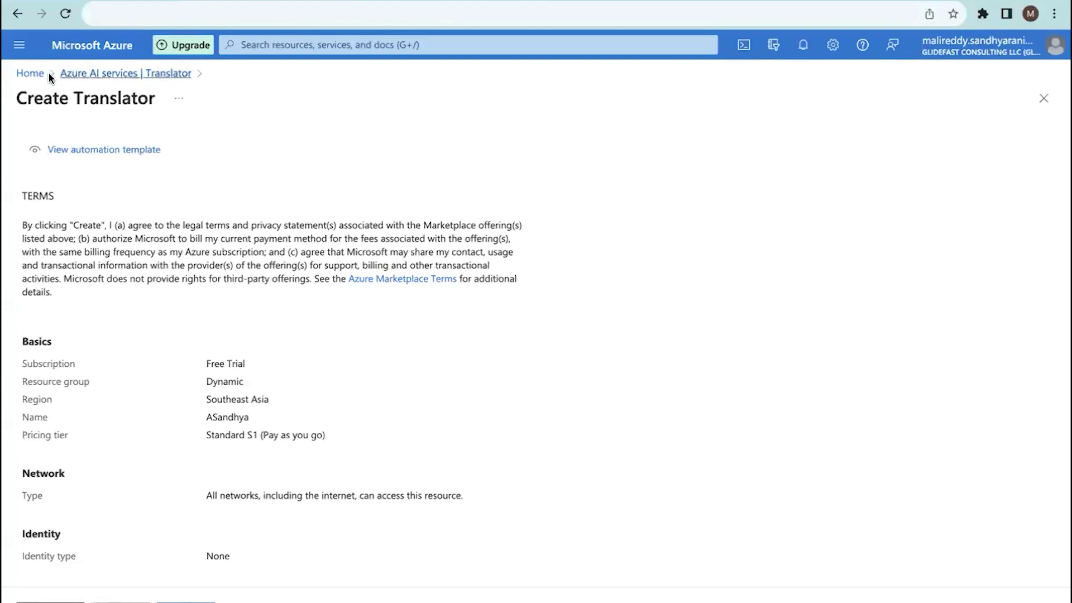
Return to the Azure home page without creating the translator and open the existing DynamicAzure resource's overview.
left_click(30, 74)
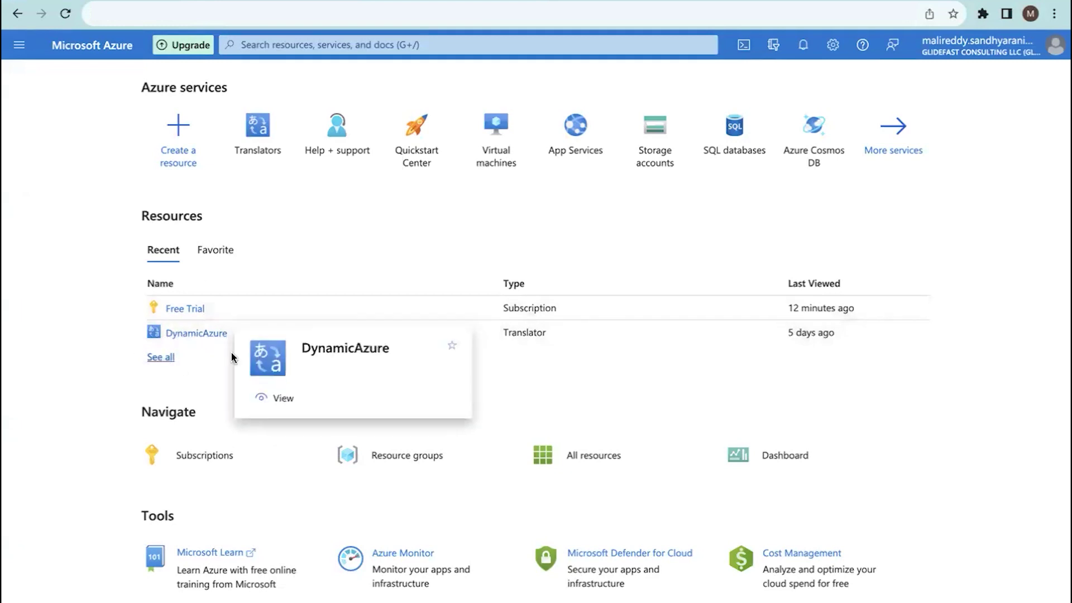
left_click(197, 334)
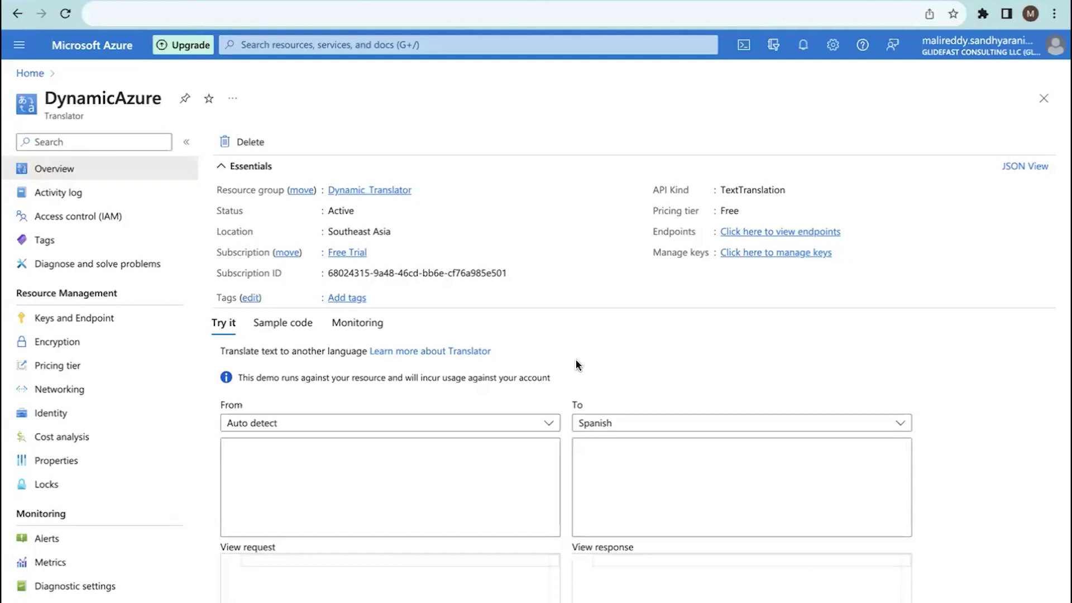
scroll(576, 364, "down", 2)
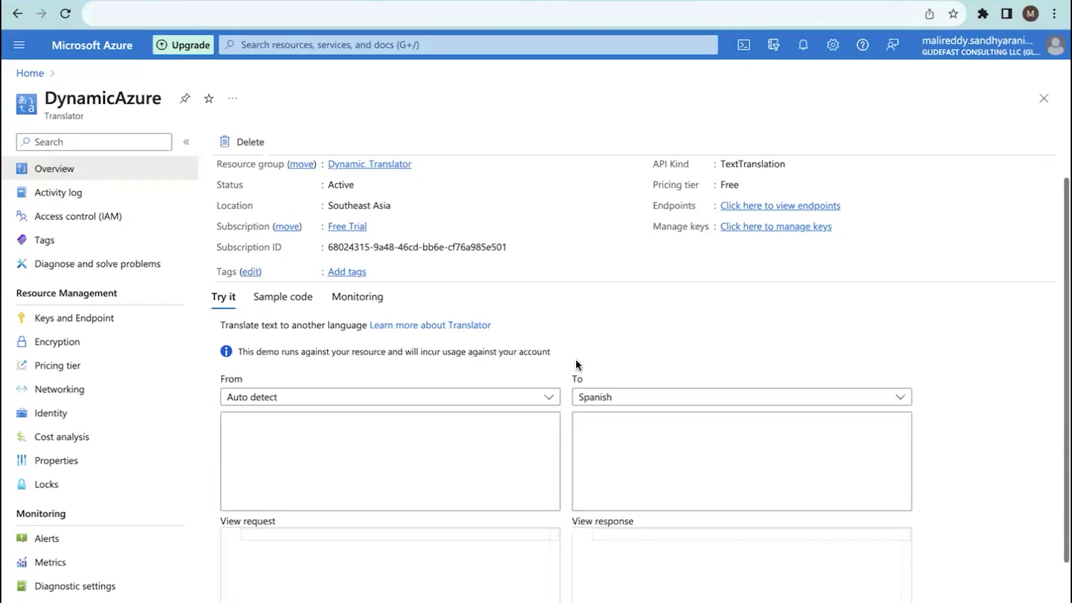
scroll(576, 364, "up", 1)
scroll(576, 365, "down", 1)
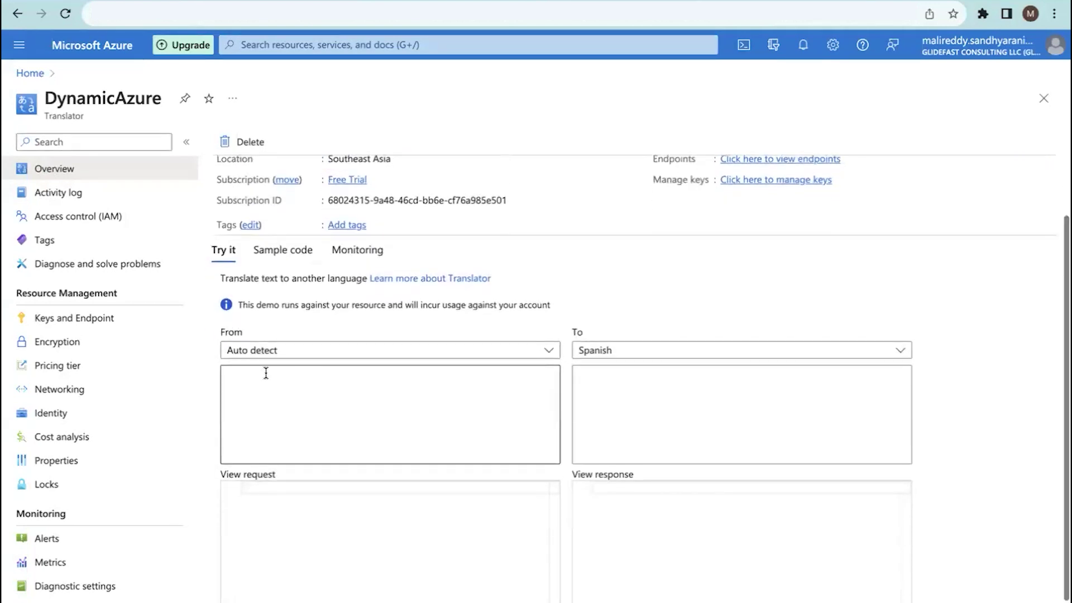
Examine the source and target language options and the text box of the DynamicAzure translation demo.
left_click(351, 351)
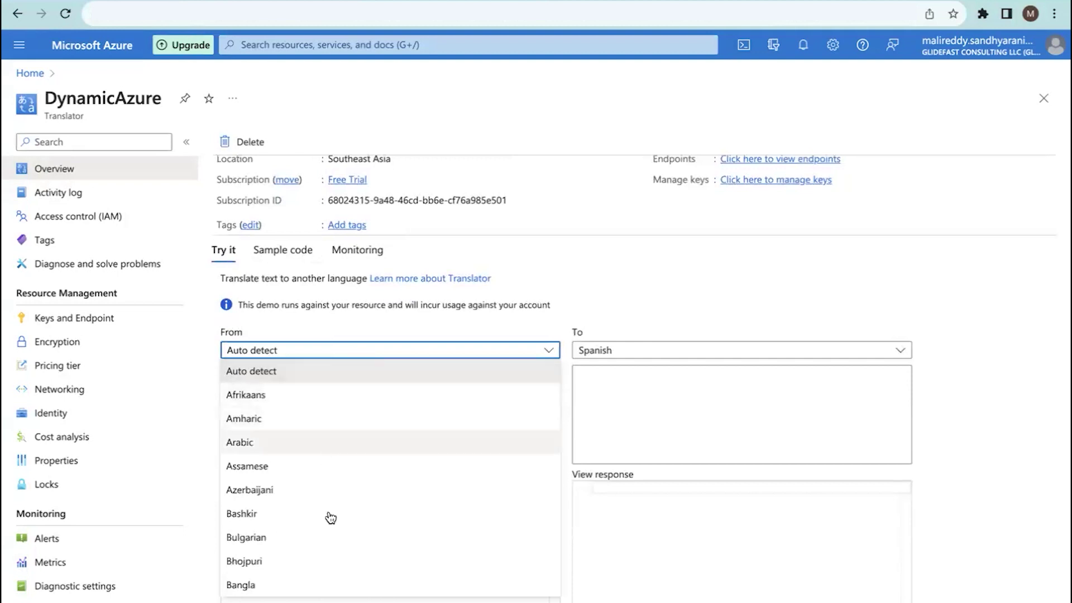
left_click(672, 378)
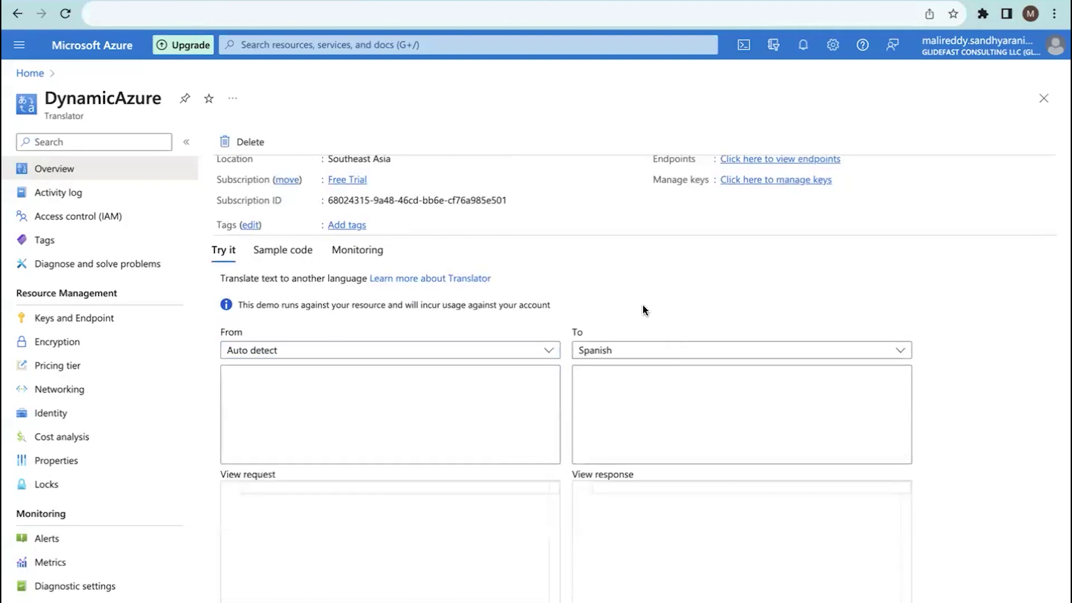
left_click(729, 350)
left_click(382, 386)
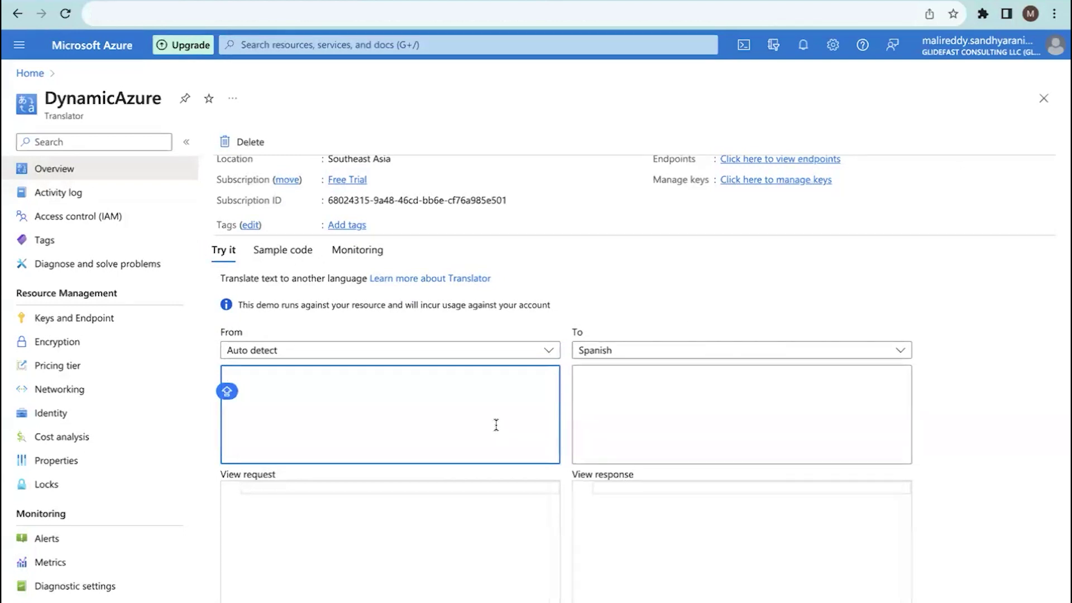
scroll(497, 427, "down", 1)
scroll(497, 430, "up", 3)
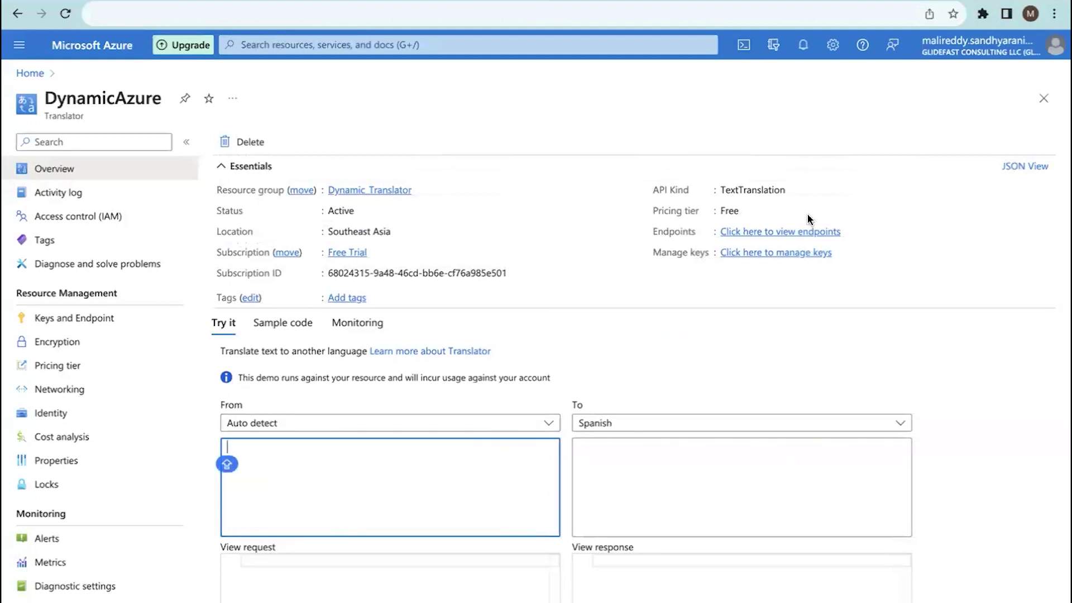
Open the DynamicAzure translator's endpoints and examine the Document Translation and Text Translation URLs.
left_click(772, 239)
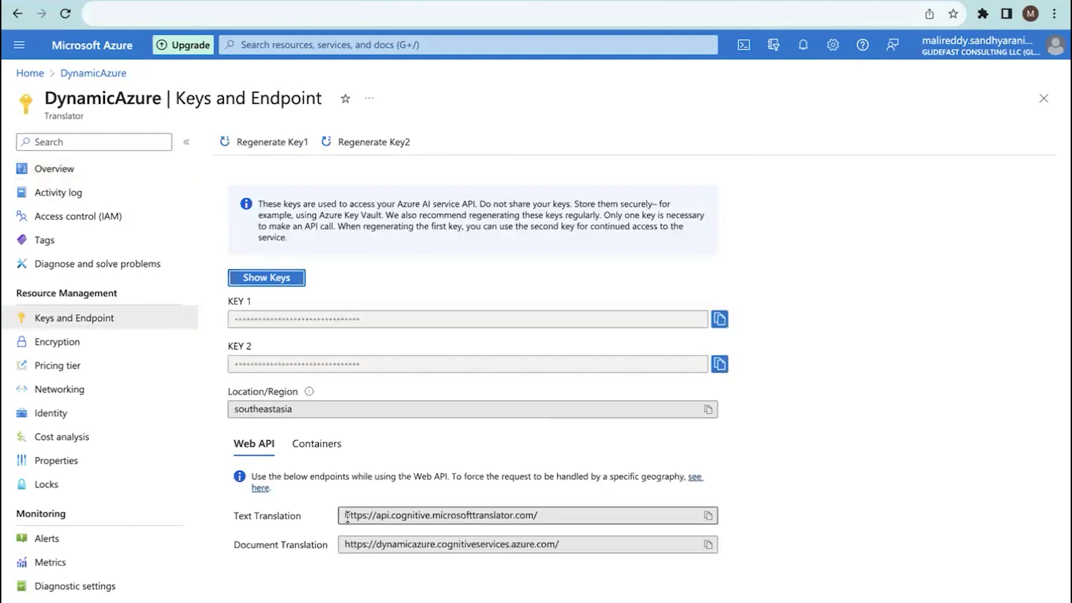
left_click_drag(357, 513, 297, 545)
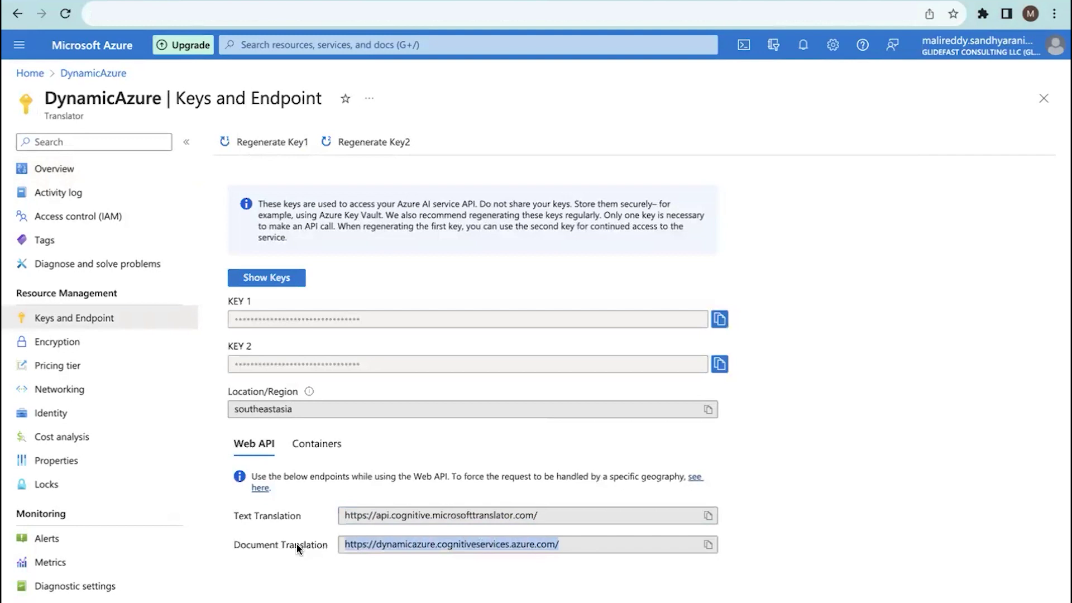
left_click(609, 511)
left_click_drag(583, 511, 274, 511)
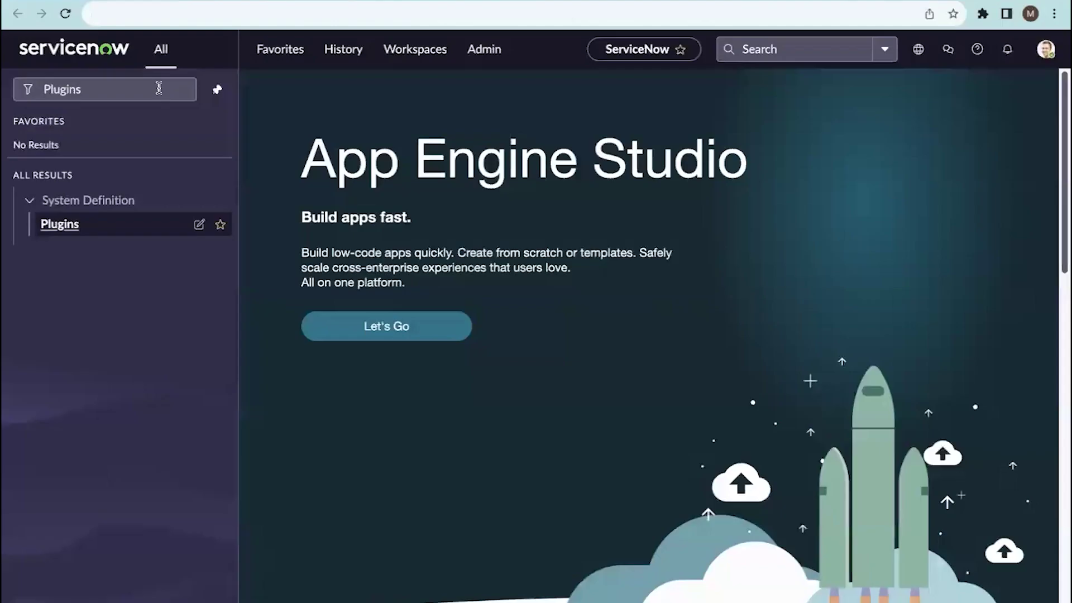
Switch to ServiceNow, search the navigator for "connection" and open the Connection & Credential Aliases list.
double_click(143, 91)
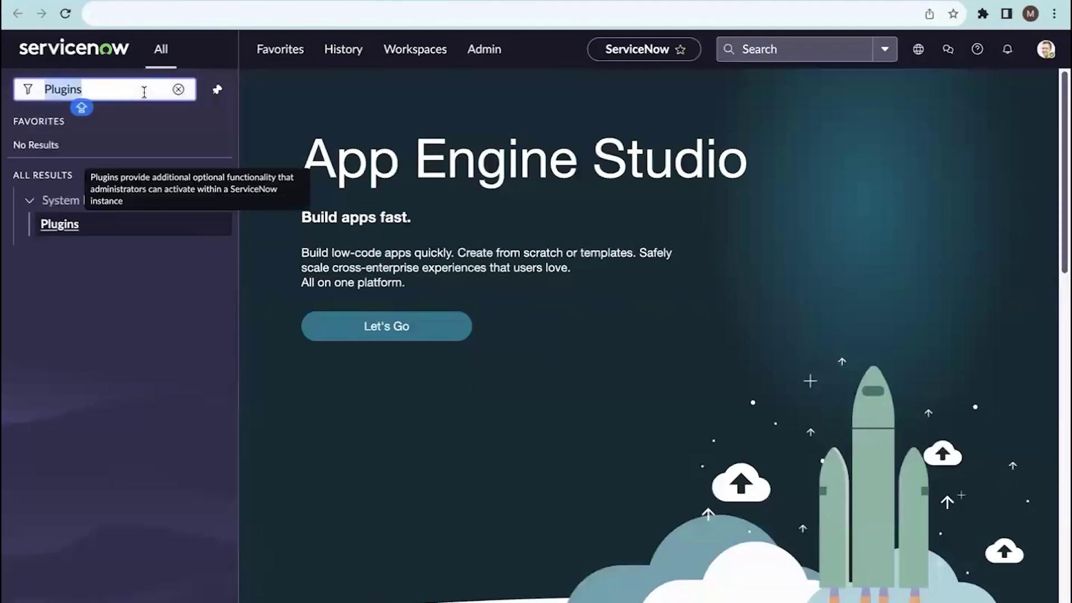
key("BackSpace")
type("cO")
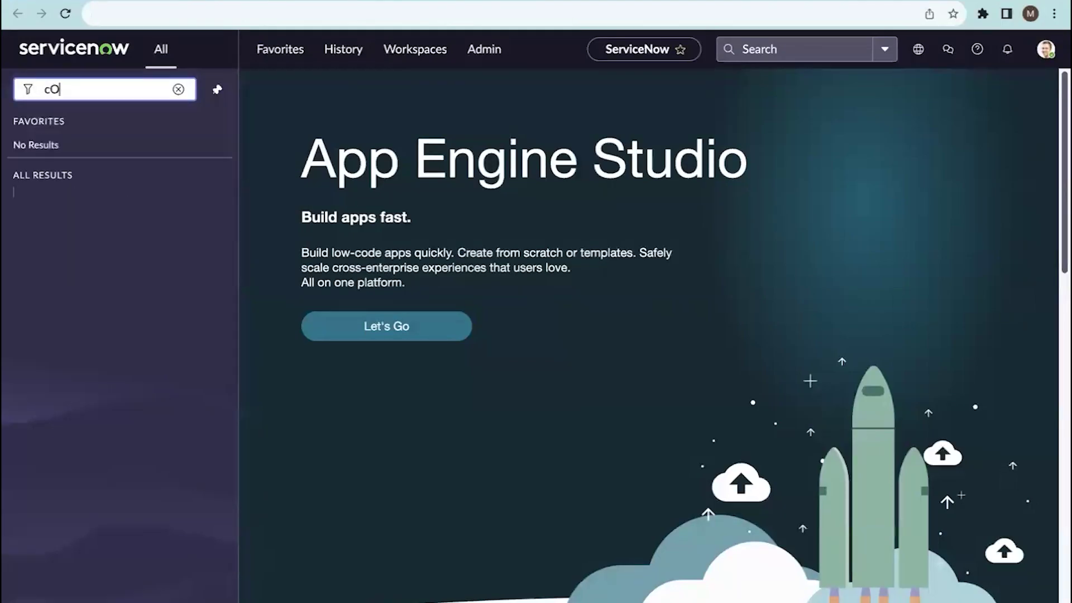
type("NNECTION")
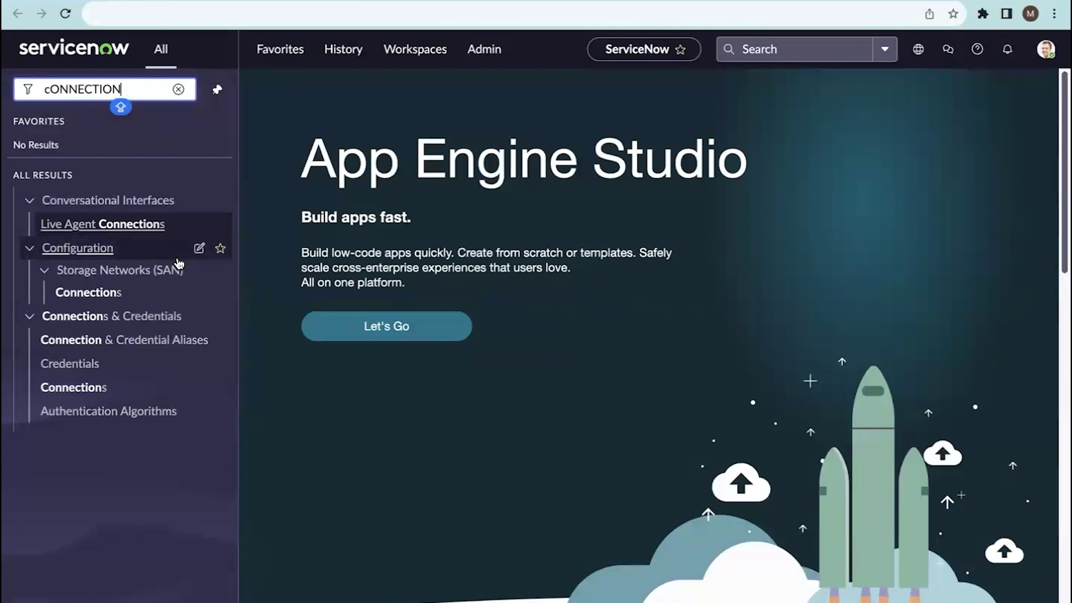
left_click(126, 343)
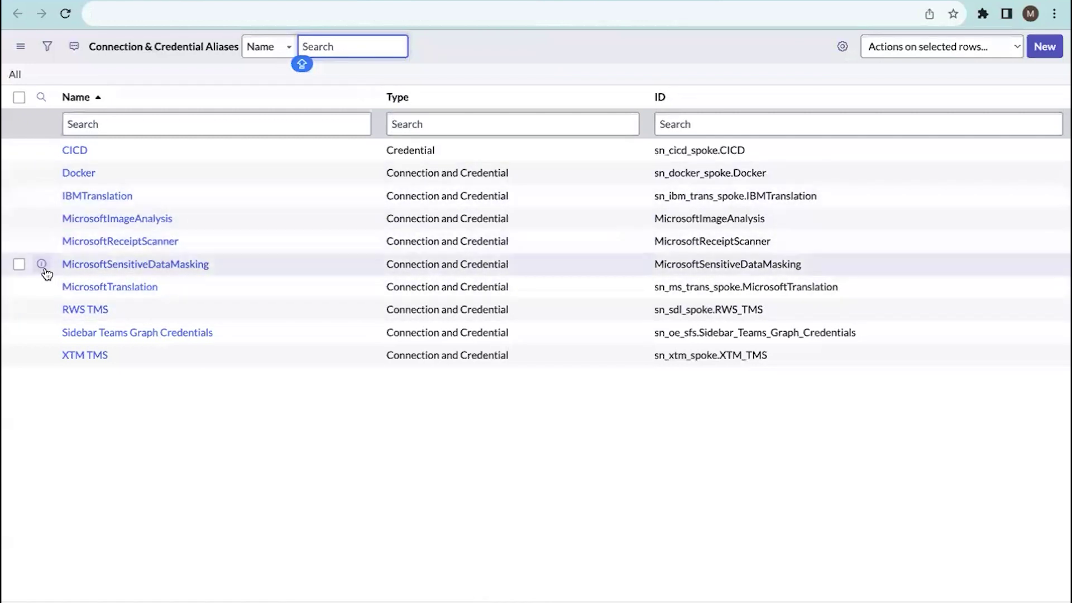
Open the MicrosoftTranslation alias and its MS Translation Connection record to review the credential setting.
left_click(128, 290)
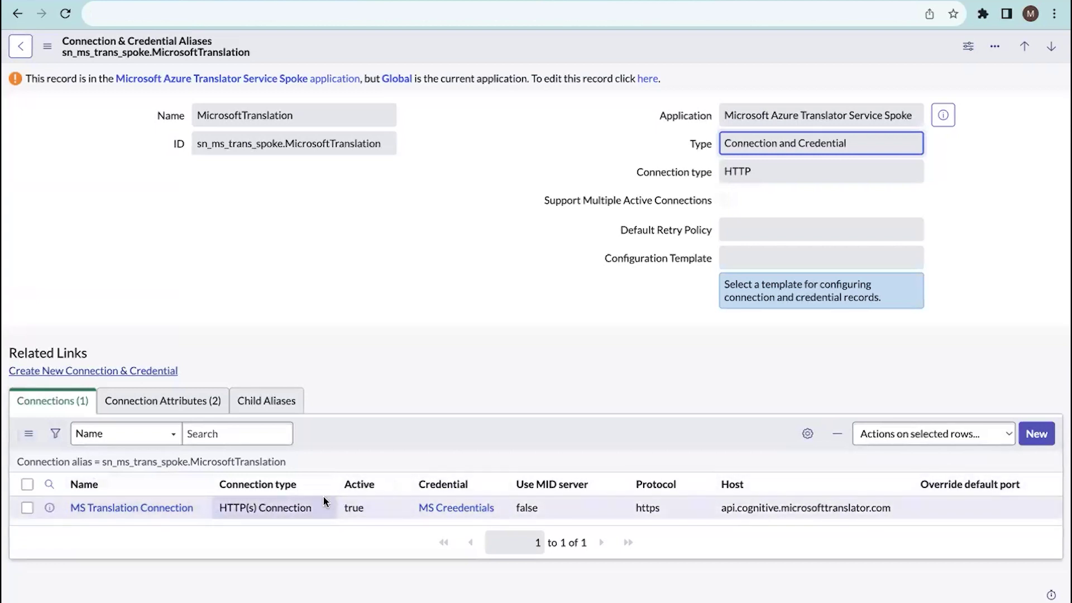
left_click(147, 509)
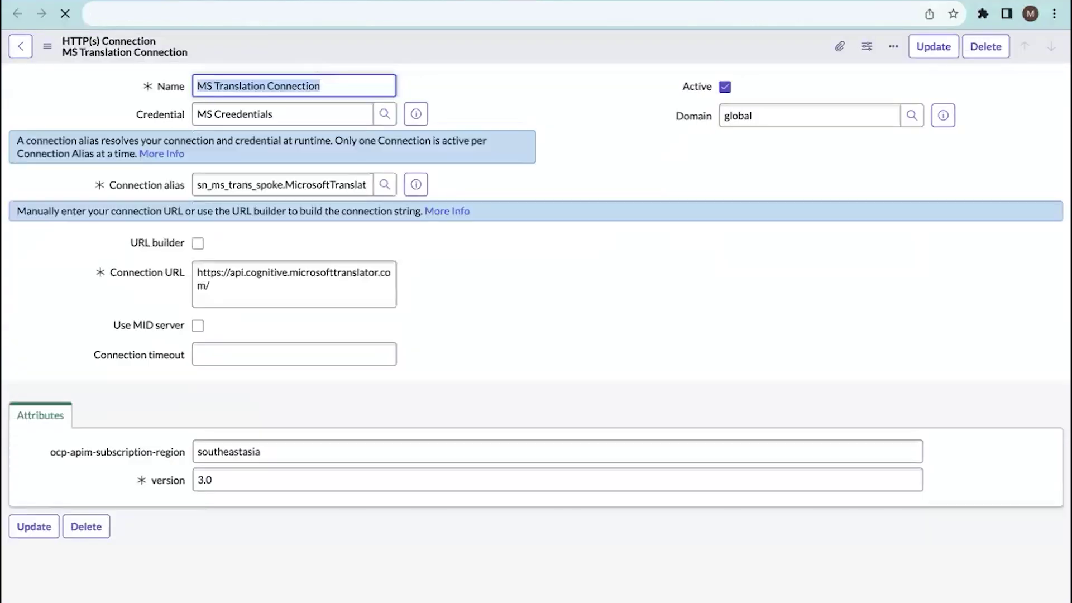
left_click(258, 109)
Start a new API Key Credentials record from the connection's credential lookup.
left_click(385, 114)
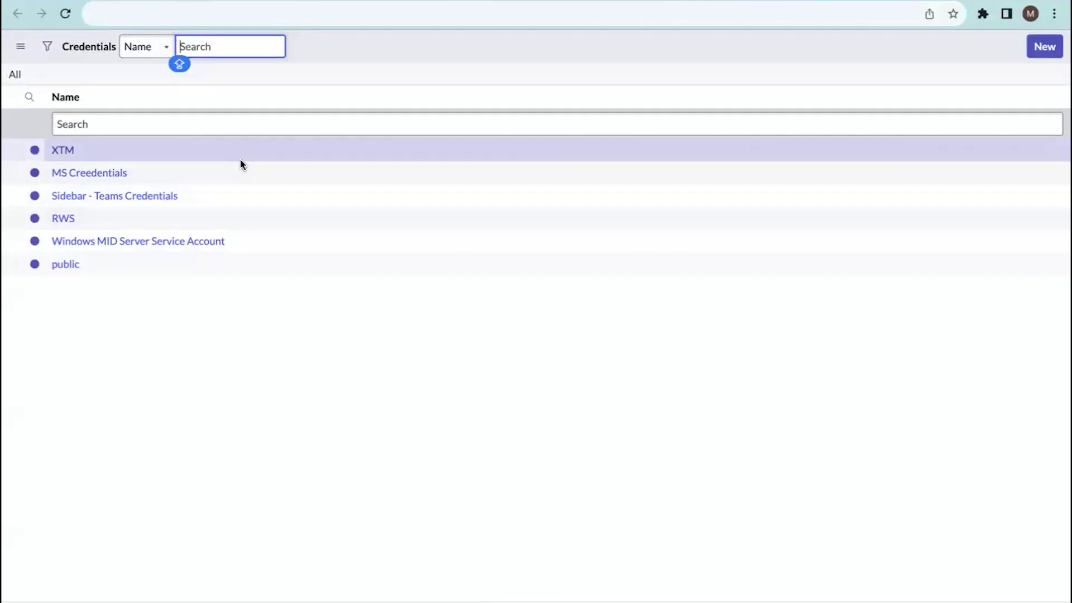
left_click(1045, 46)
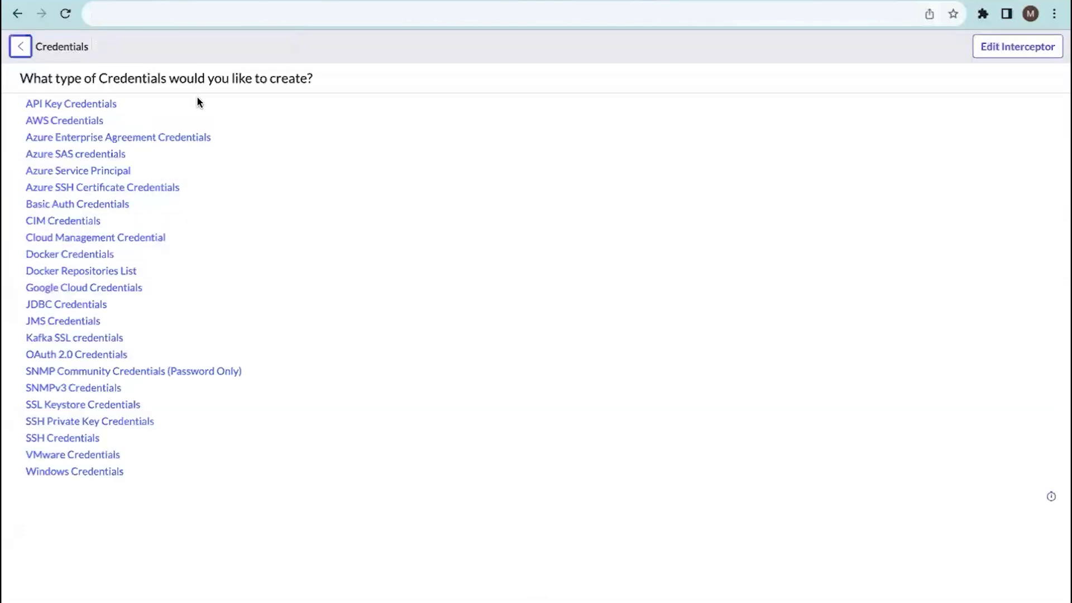
left_click(40, 107)
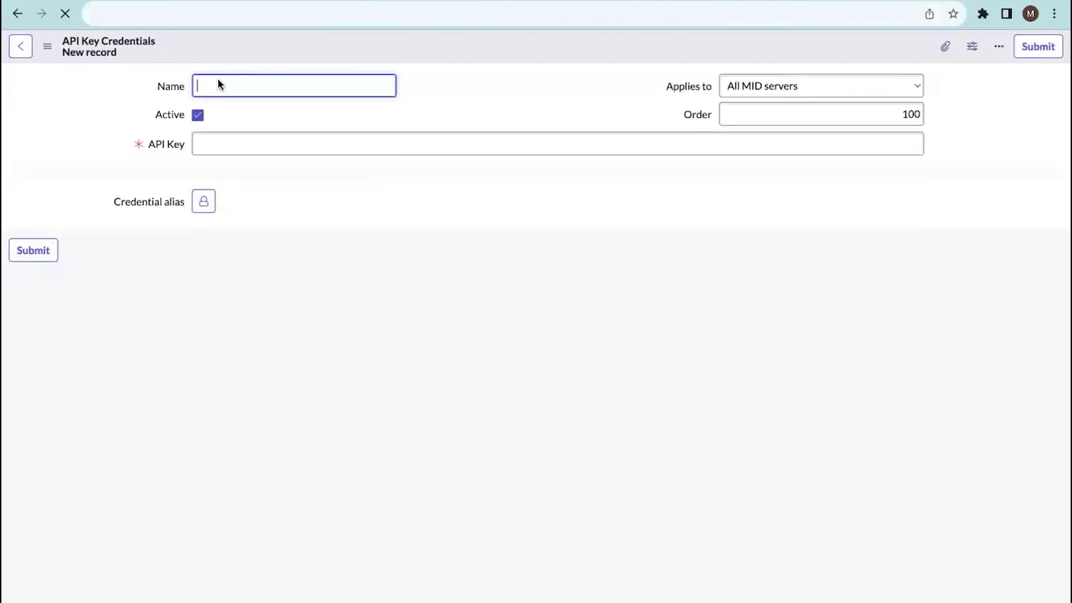
key("Caps_Lock")
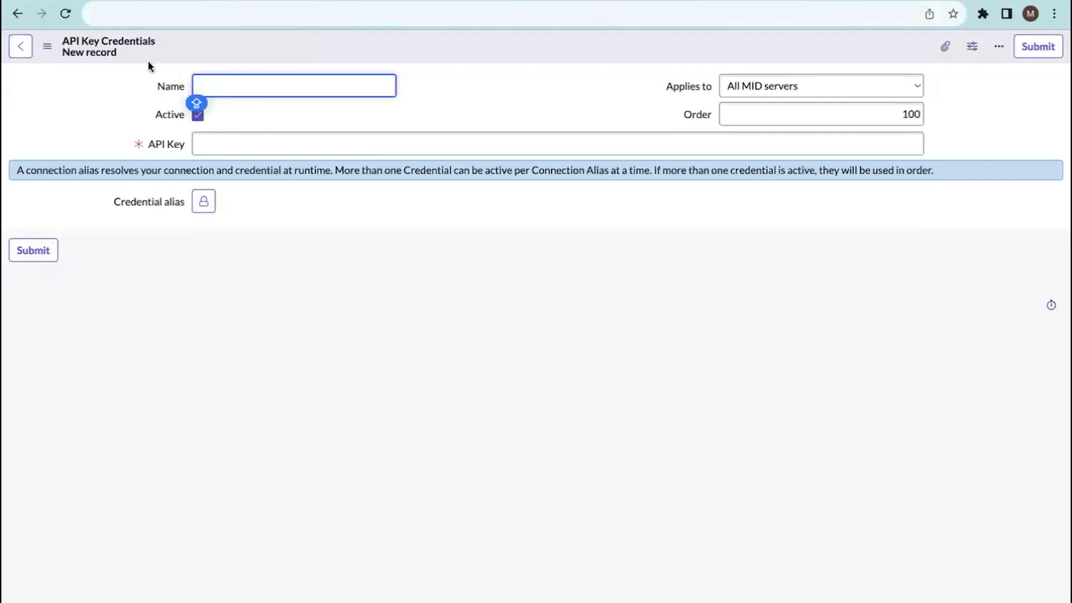
Copy Key 1 of the DynamicAzure translator in Azure, and return to the new credential's API key and alias settings.
left_click(236, 143)
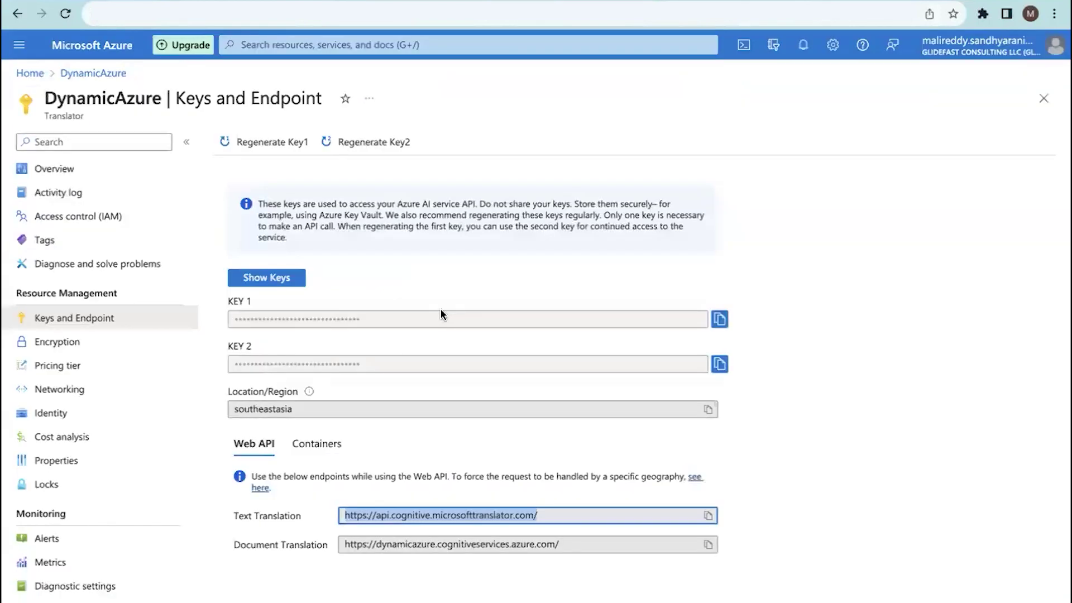
left_click_drag(414, 316, 211, 319)
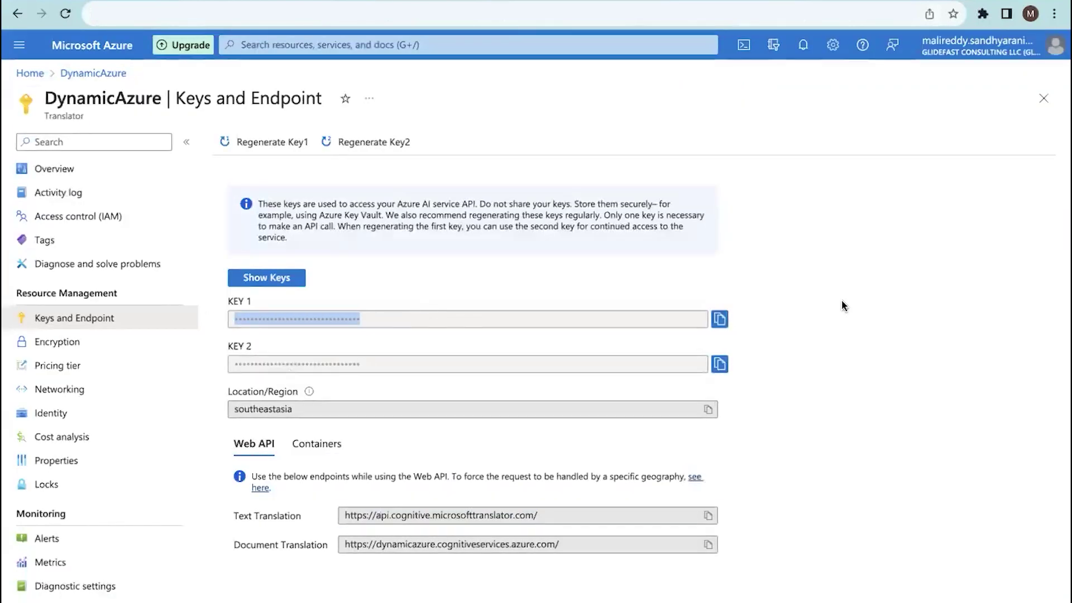
left_click(721, 317)
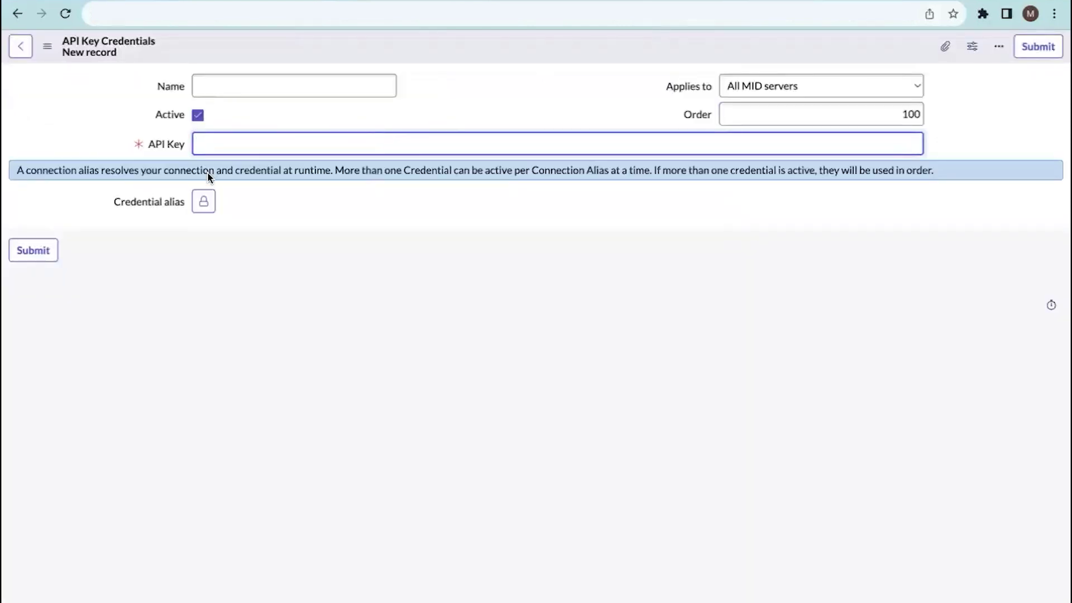
left_click(203, 201)
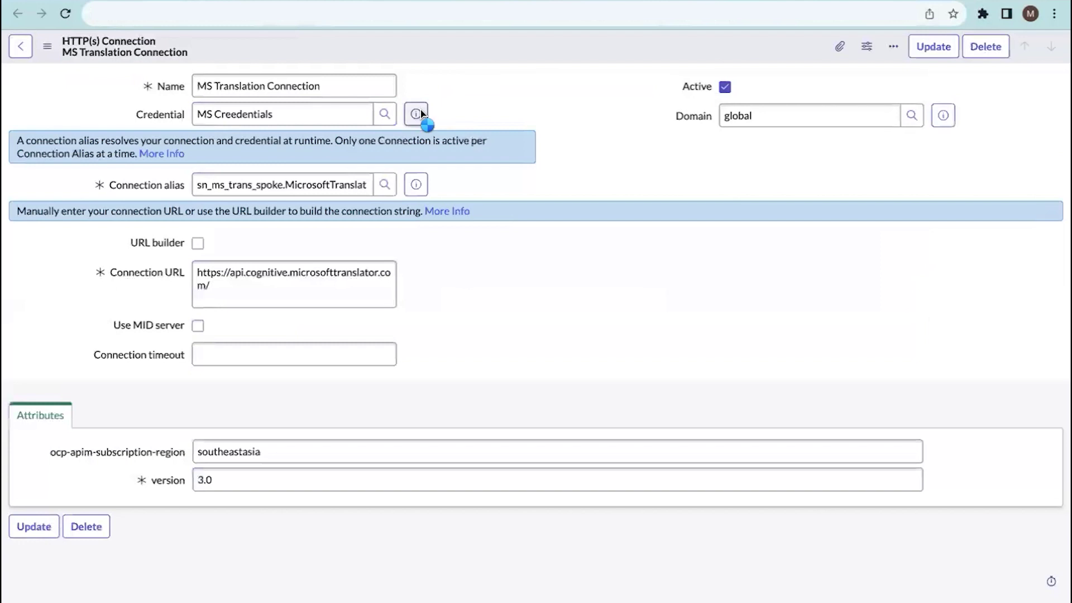
Open the connection's existing MS Creedentials record to review it, and return to the MS Translation Connection.
left_click(421, 110)
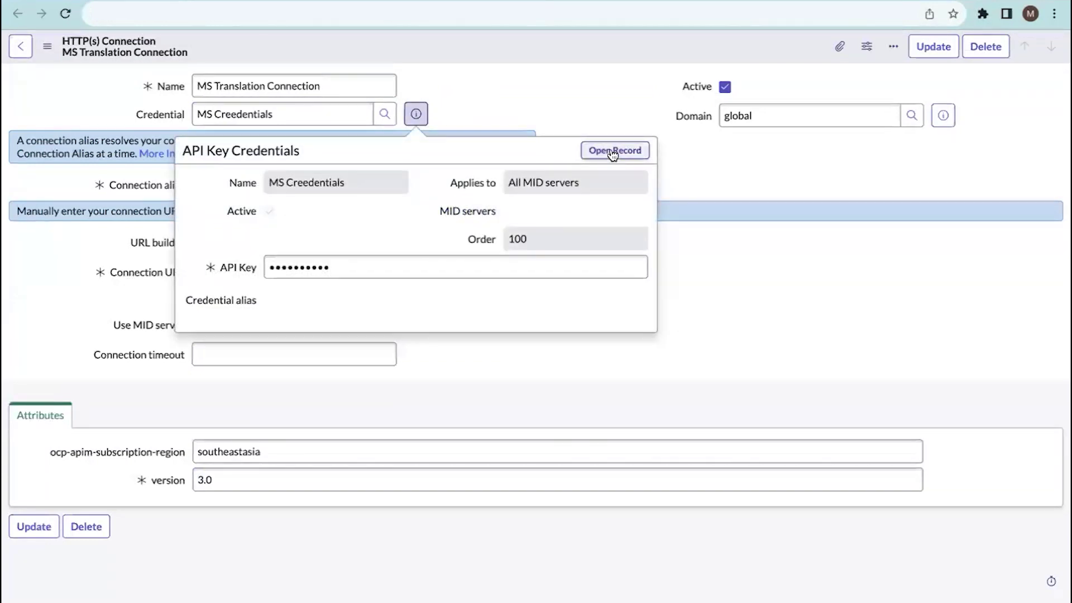
left_click(613, 151)
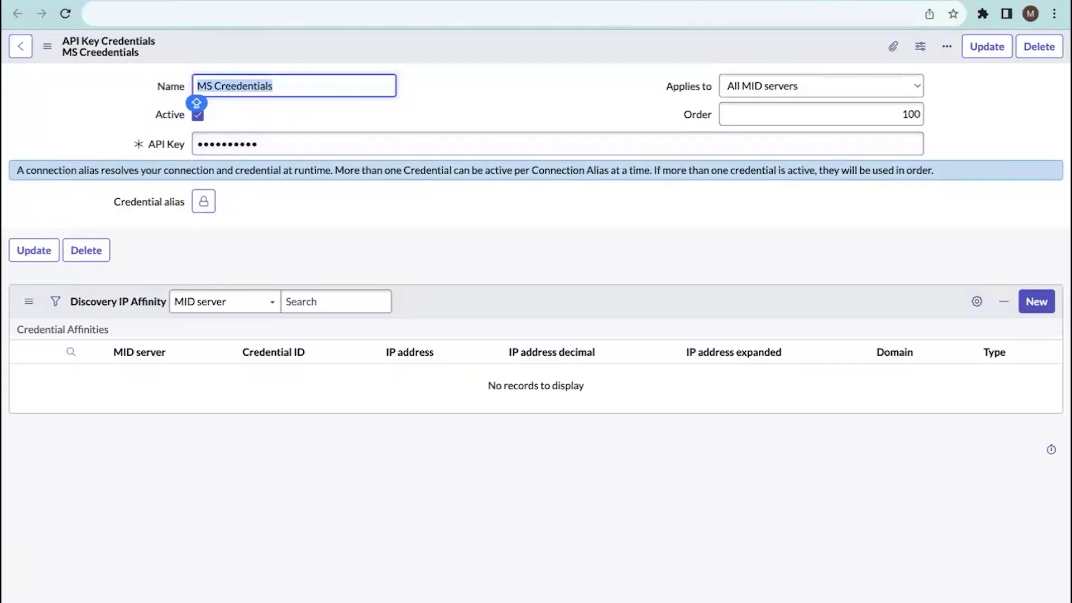
key("alt+Left")
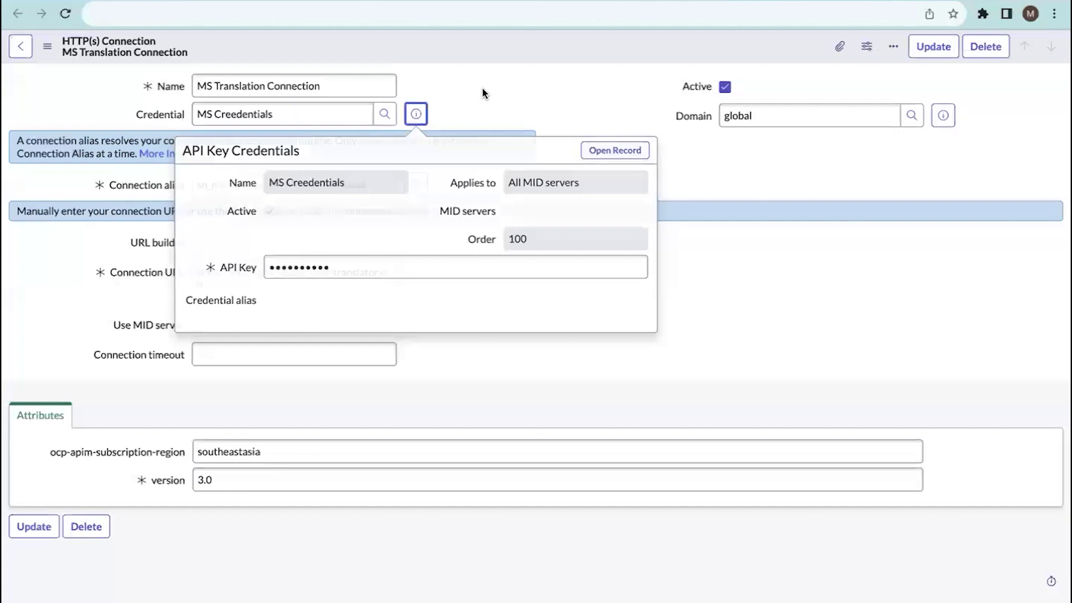
left_click(416, 113)
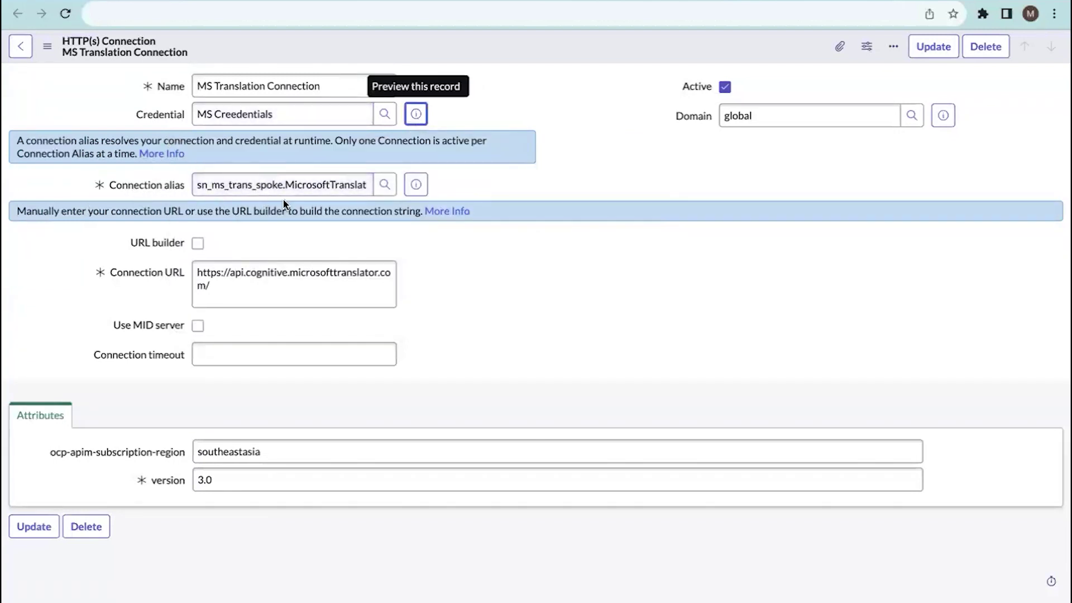
Examine the connection alias choices and the connection URL of the MS Translation Connection.
left_click(385, 187)
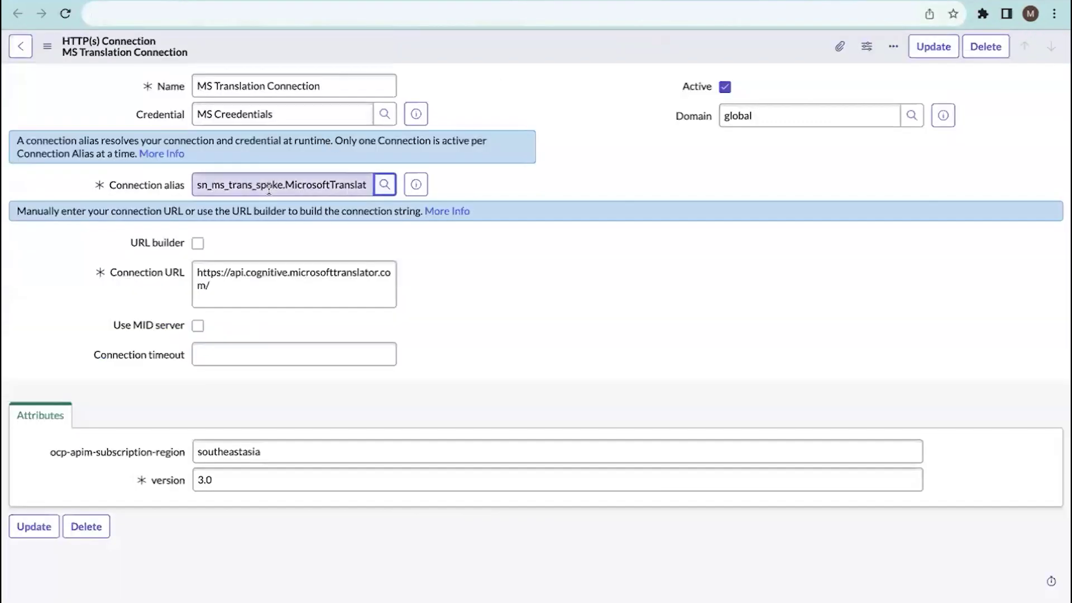
left_click(242, 285)
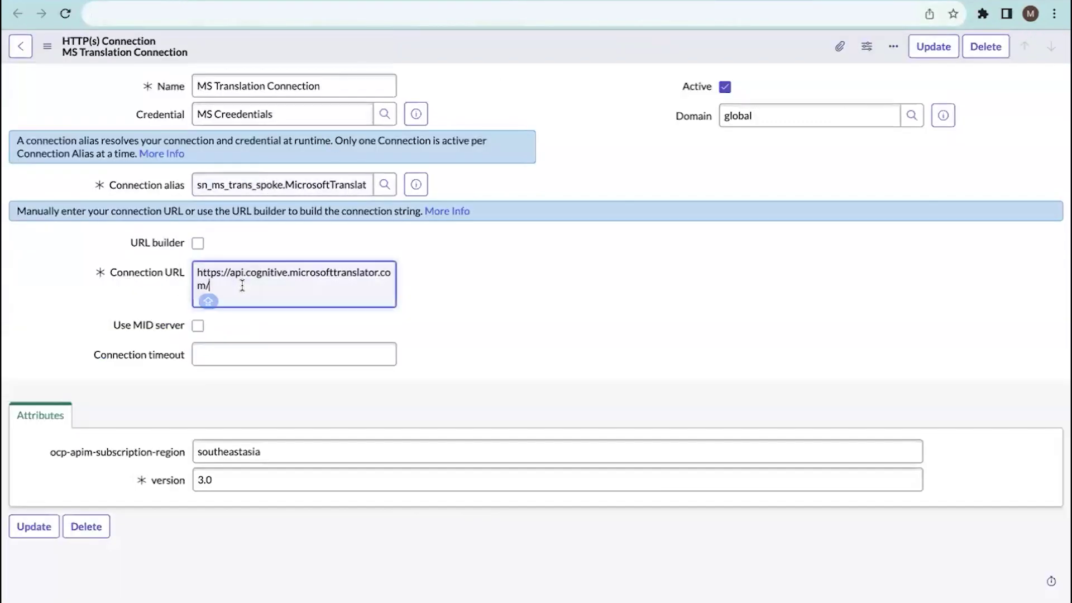
left_click_drag(242, 285, 177, 270)
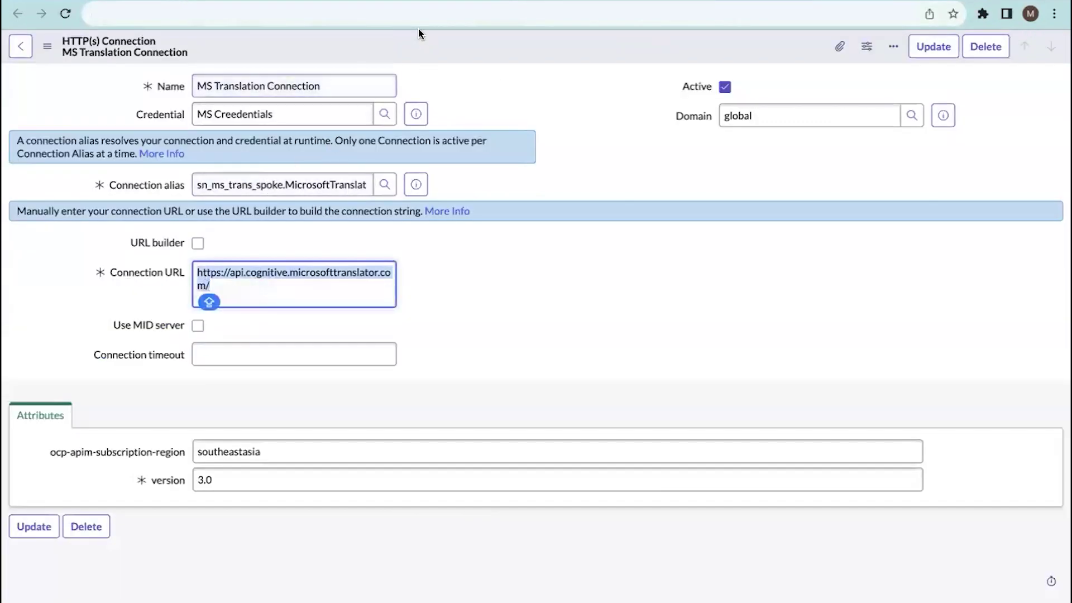
Switch to Azure, review both translation endpoints and copy the Text Translation endpoint URL.
left_click(762, 2)
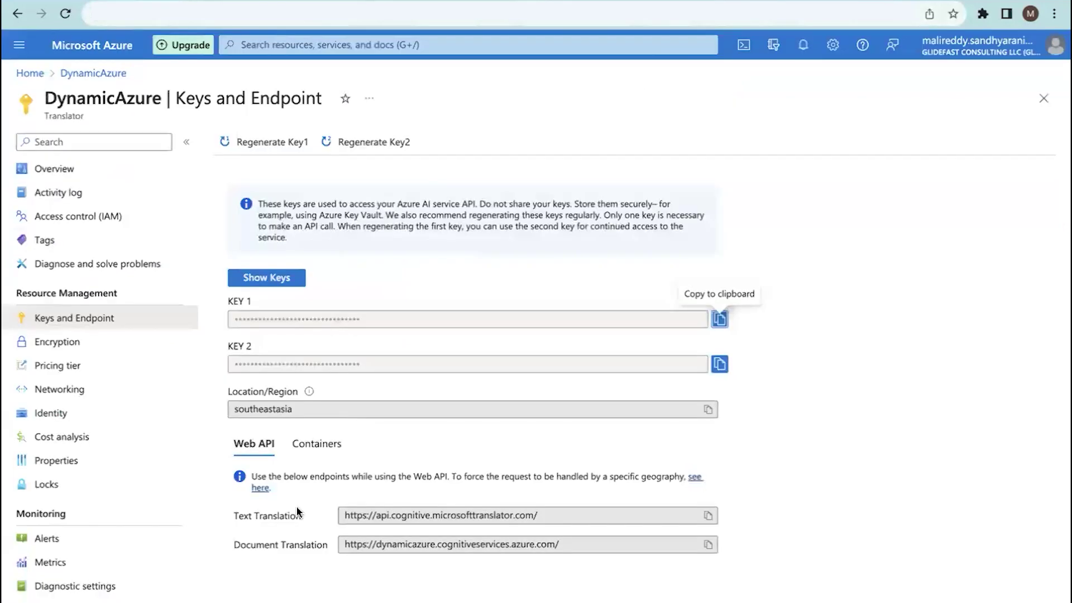
left_click_drag(562, 509, 333, 512)
left_click_drag(589, 544, 341, 542)
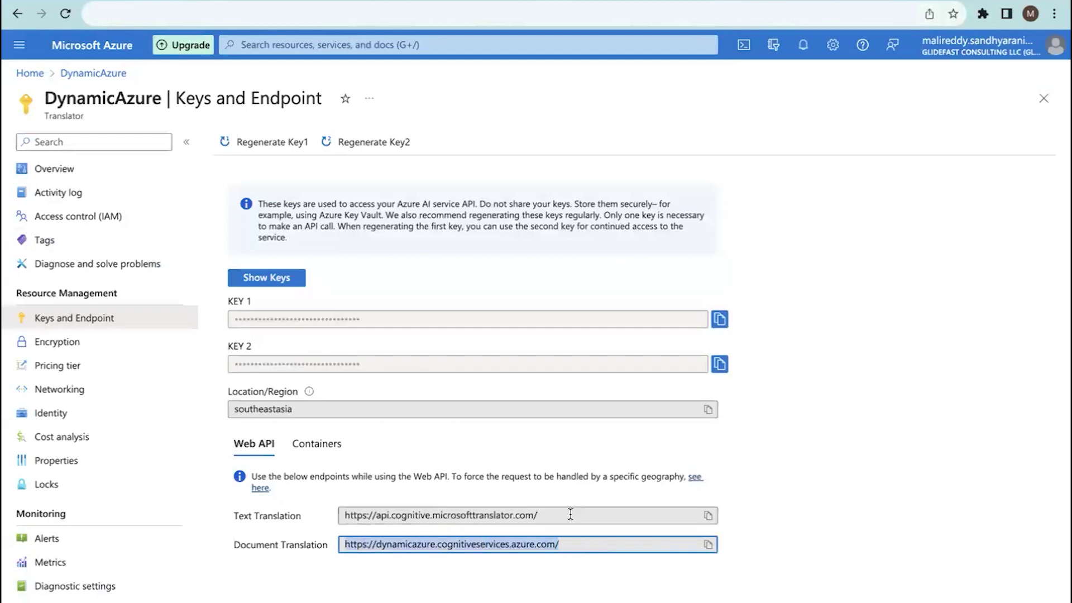
left_click(529, 514)
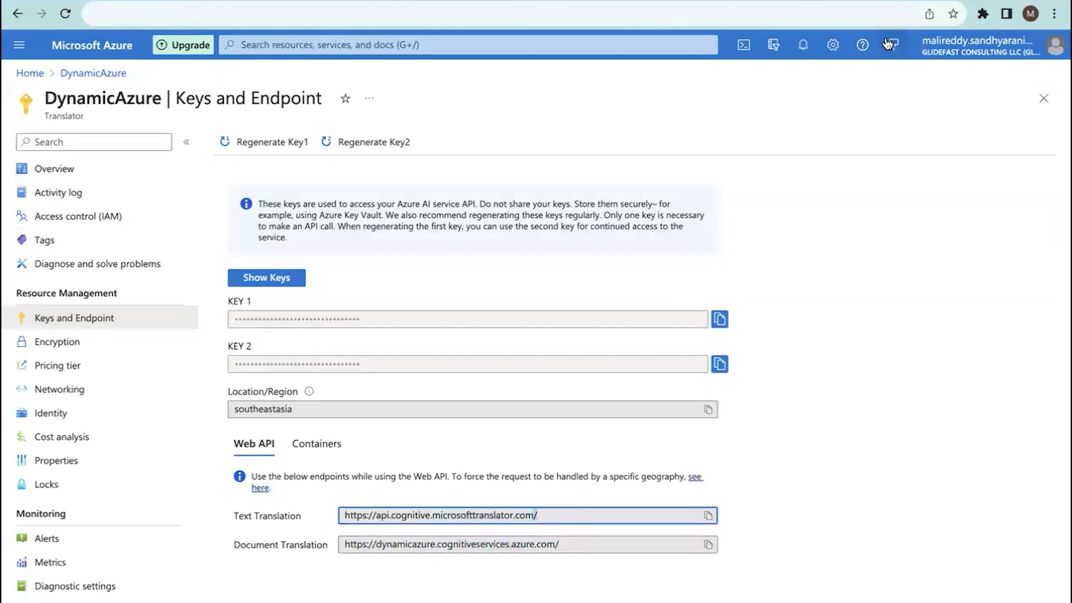
left_click(708, 515)
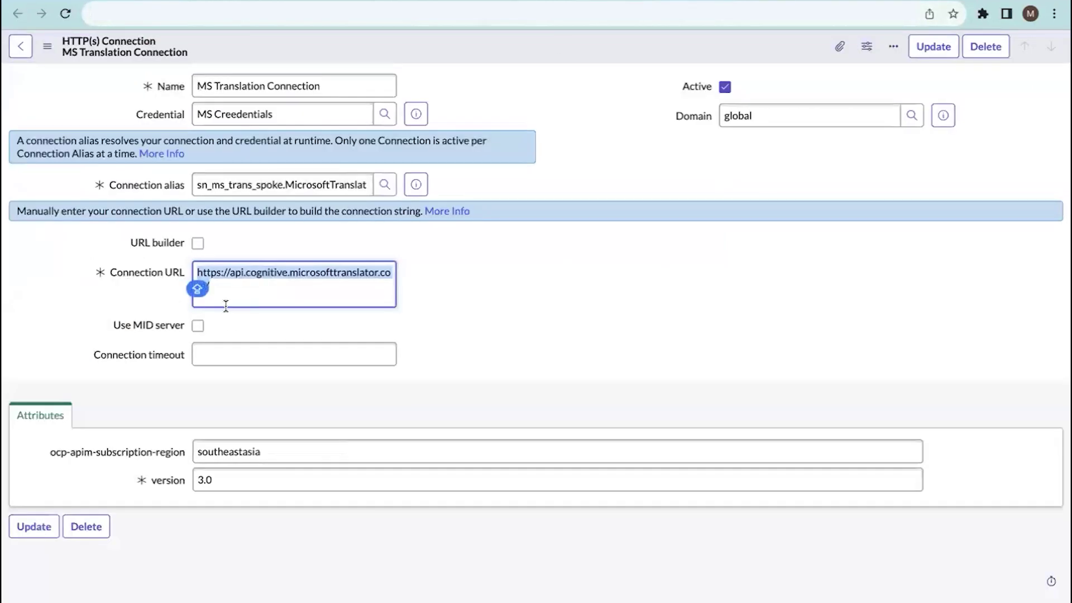
Return to the MS Translation Connection in ServiceNow and check its connection URL and ocp-apim-subscription-region attribute.
left_click(225, 306)
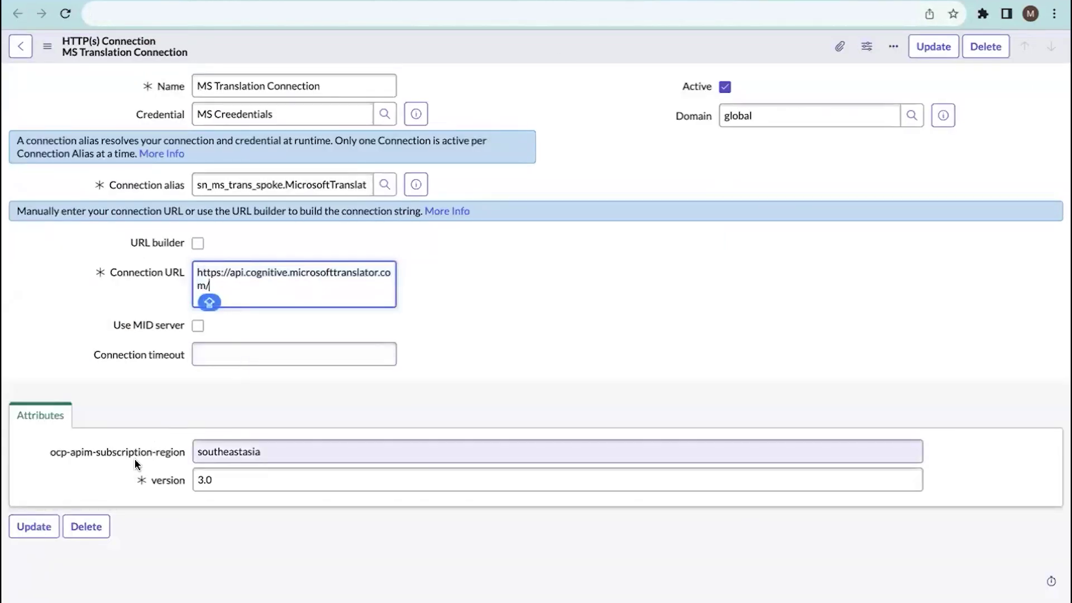
double_click(287, 451)
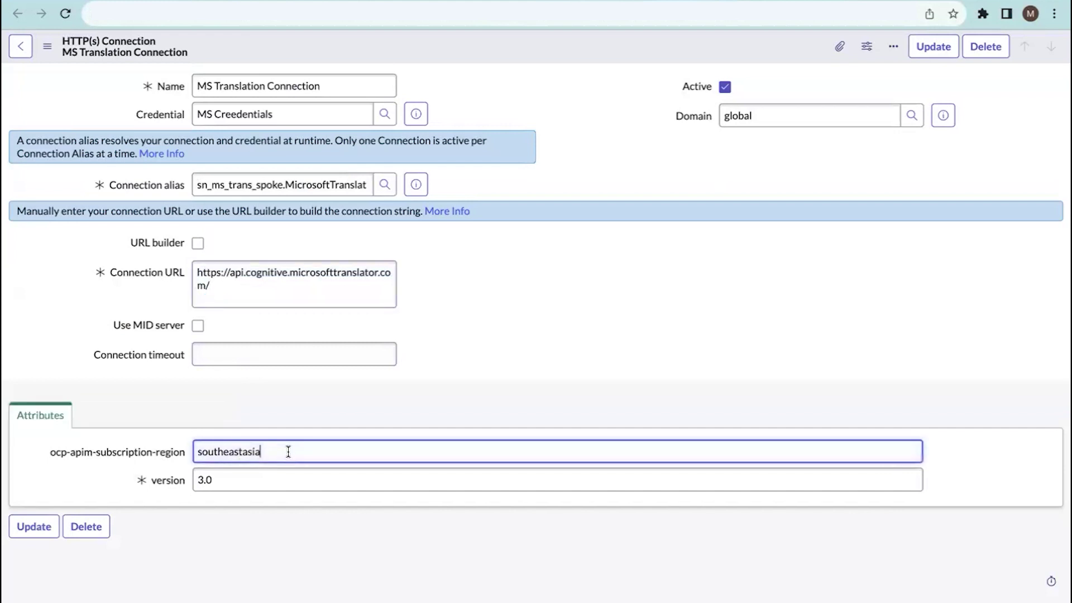
key("Caps_Lock")
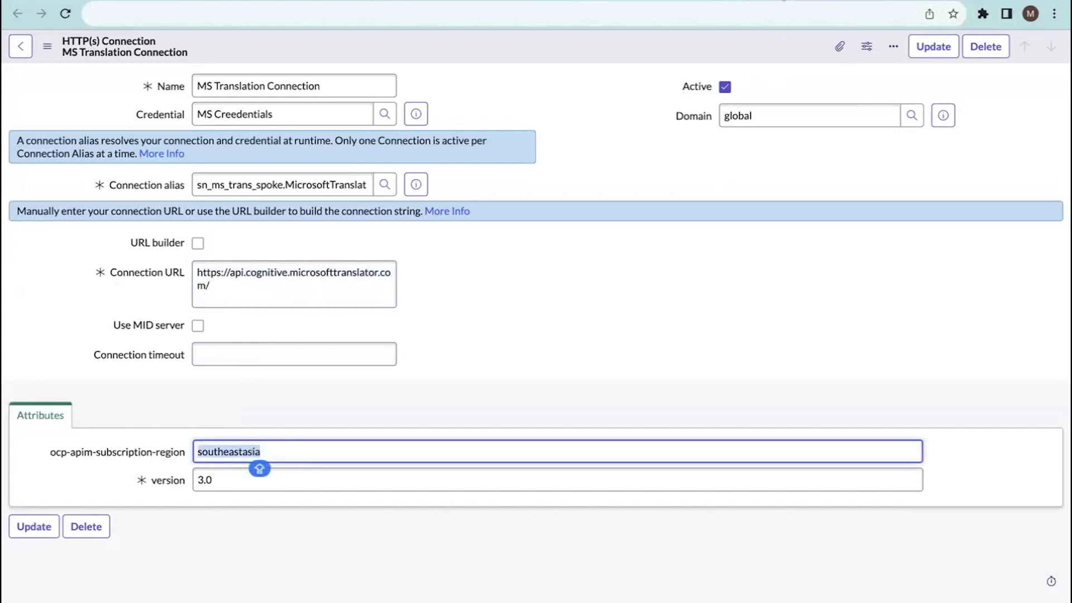
Compare the Location/Region of the DynamicAzure translator in Azure with the subscription region in ServiceNow's MS Translation Connection.
key("ctrl+Tab")
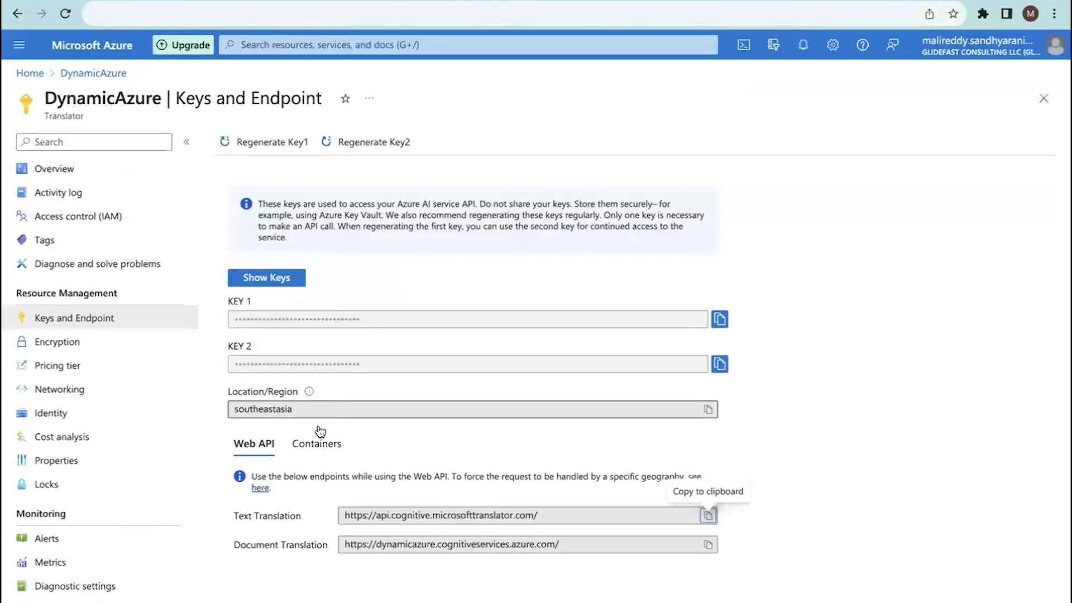
left_click_drag(295, 409, 233, 409)
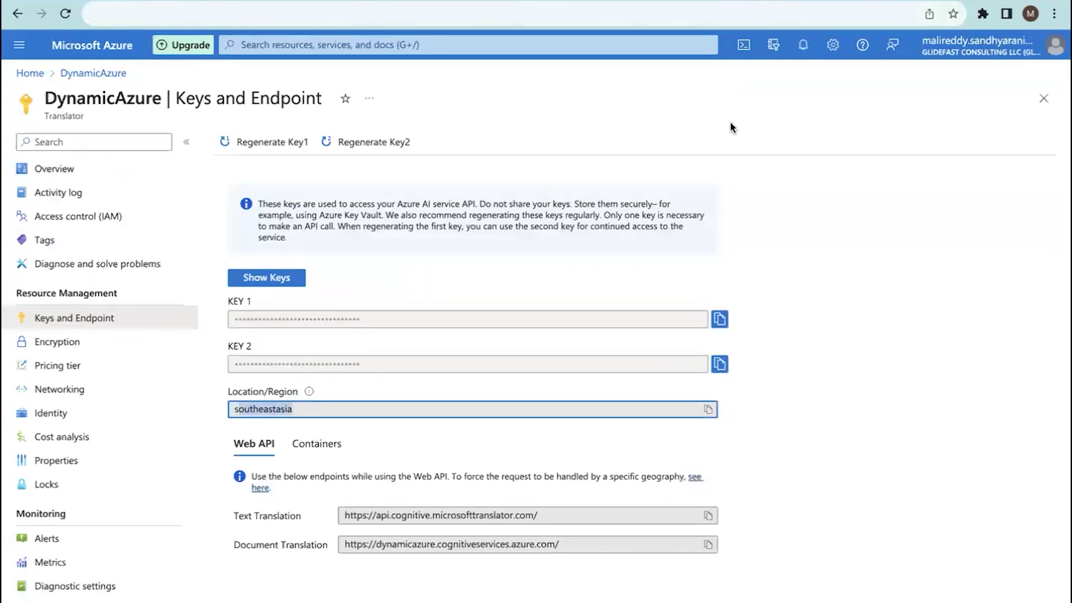
key("ctrl+Tab")
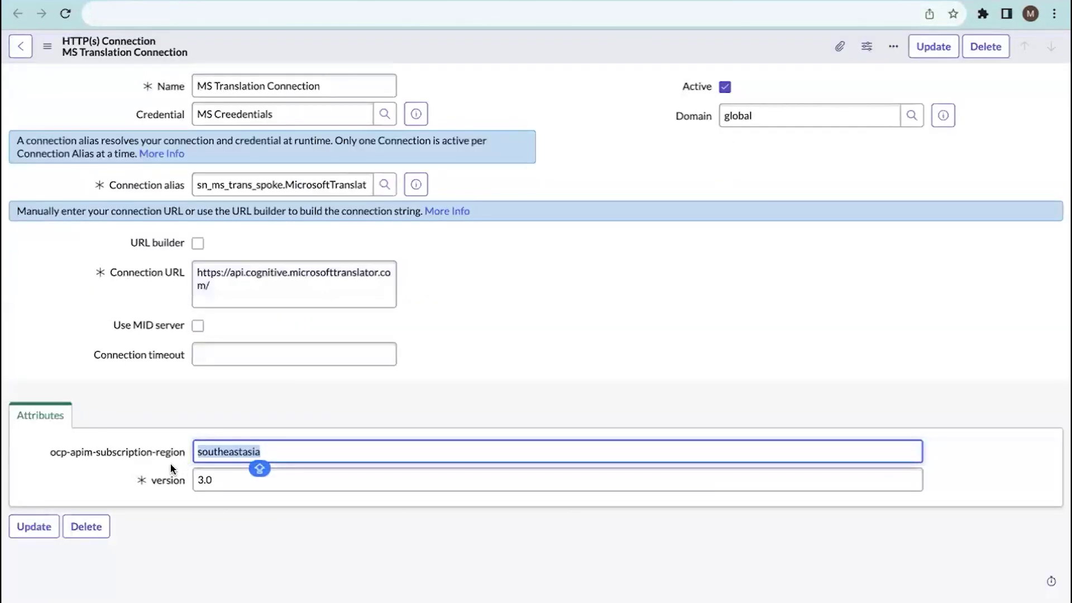
left_click(421, 399)
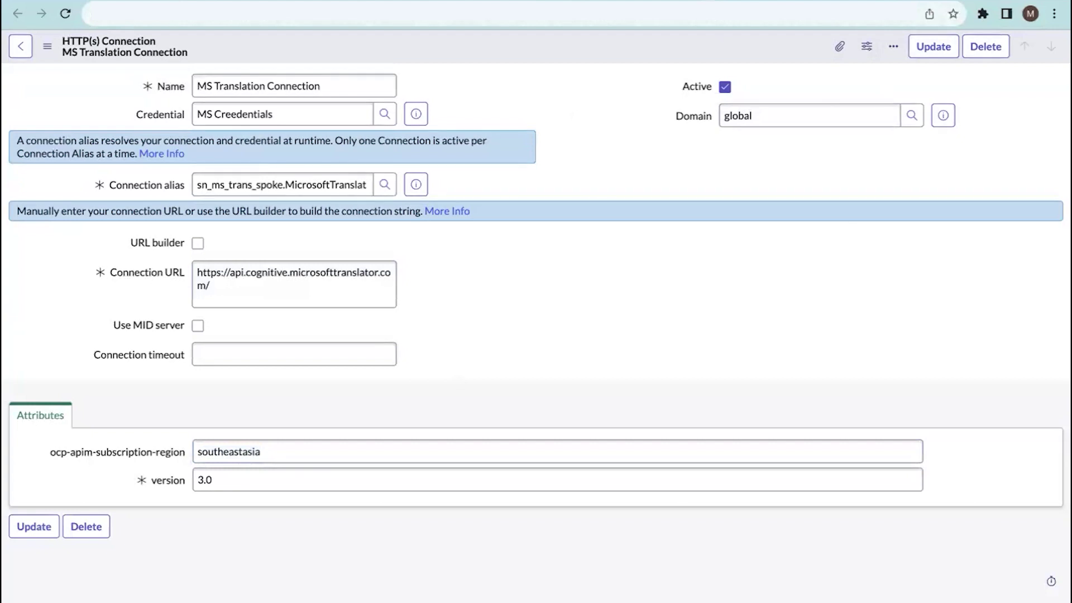
Go back to the MicrosoftTranslation connection and credential alias record and check its name.
left_click(565, 2)
left_click(500, 1)
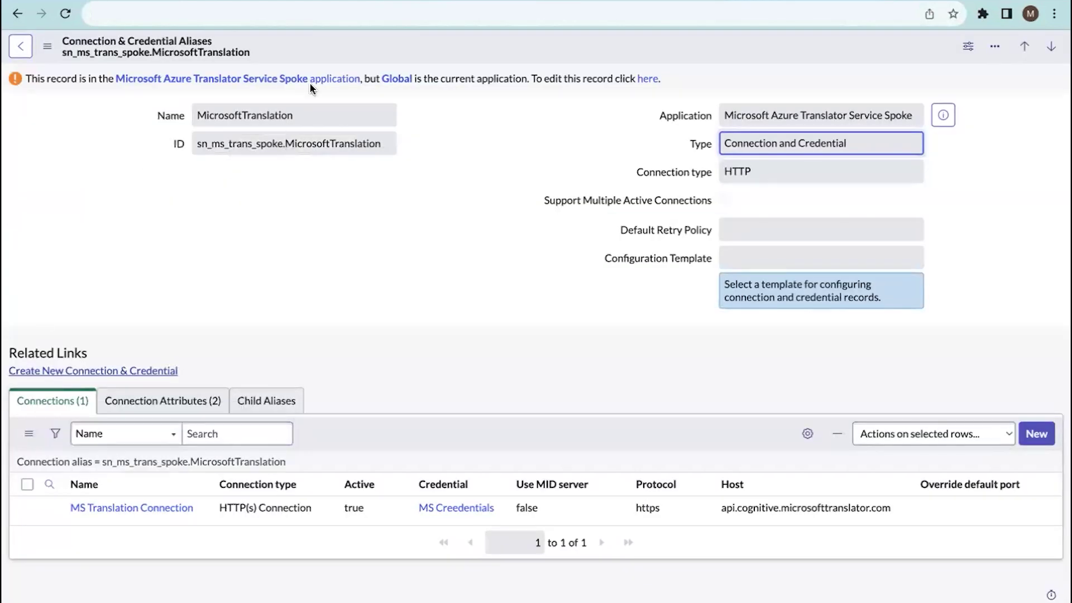
left_click_drag(325, 116, 184, 118)
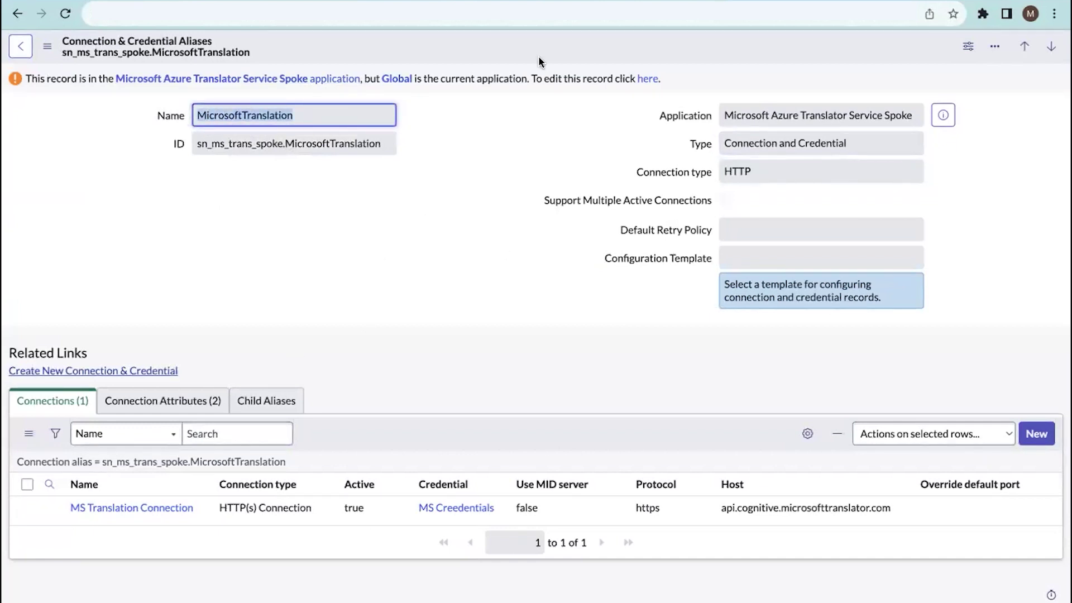
Search the ServiceNow navigator for "DYNAMIC TRANS" and open the Translator Configurations of Dynamic Translation.
left_click(302, 1)
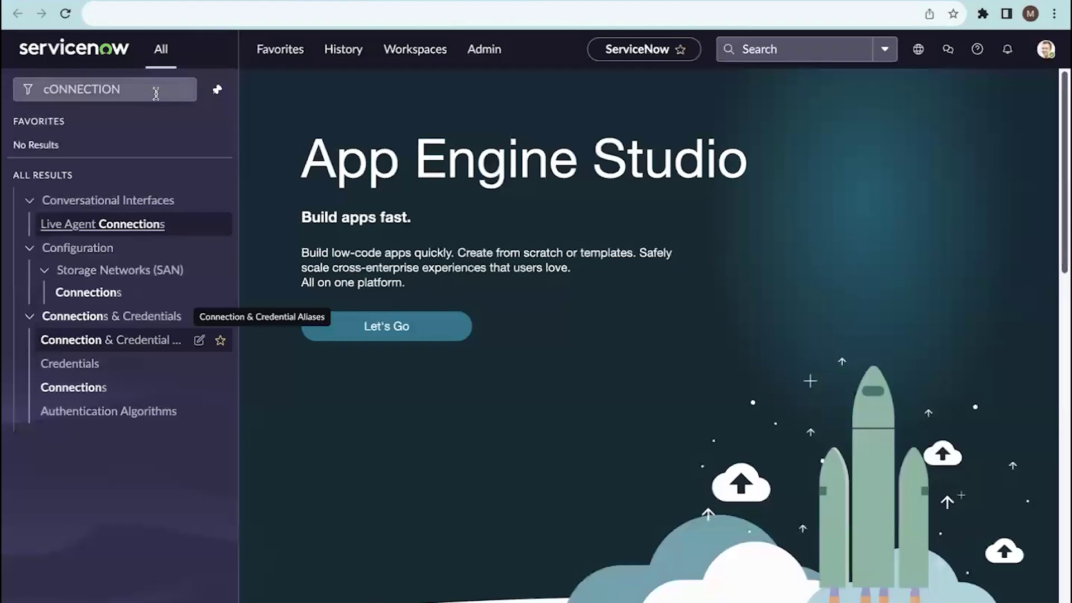
left_click(111, 90)
key("ctrl+a")
key("BackSpace")
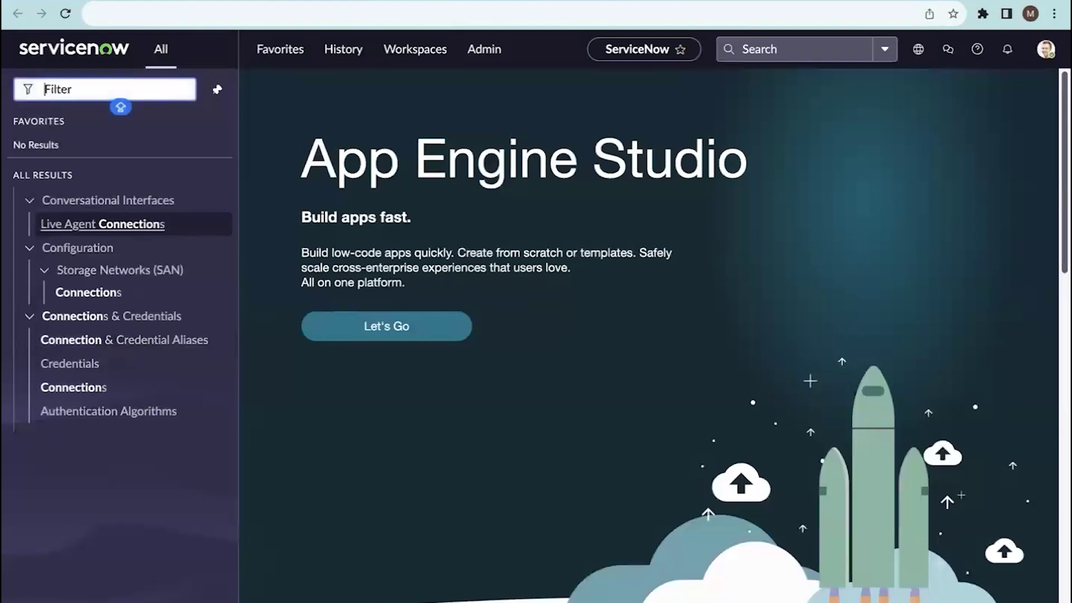
type("DYNAMIC")
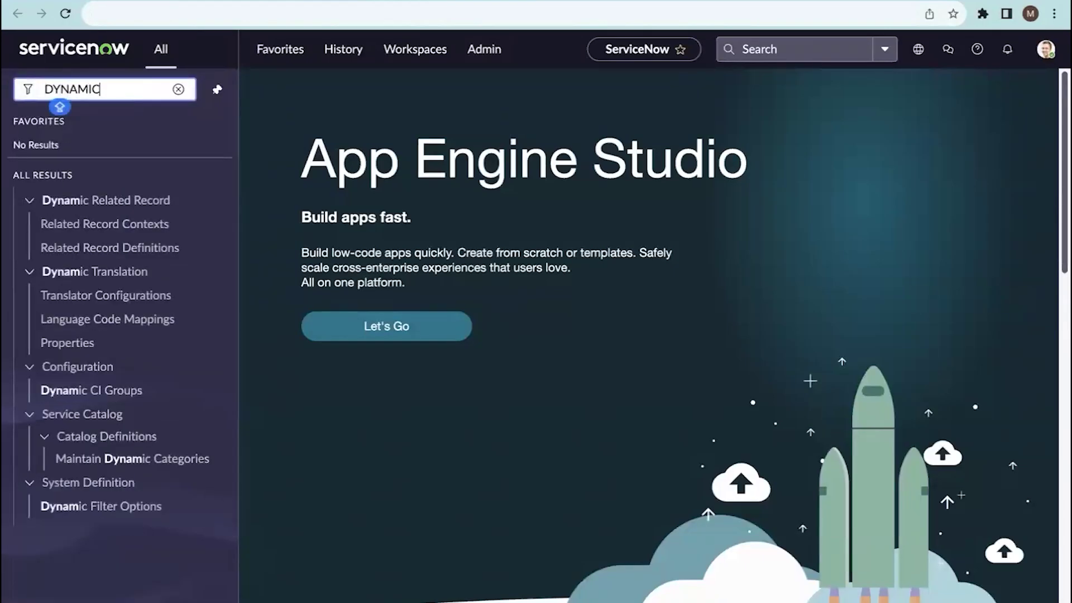
type(" TRANS")
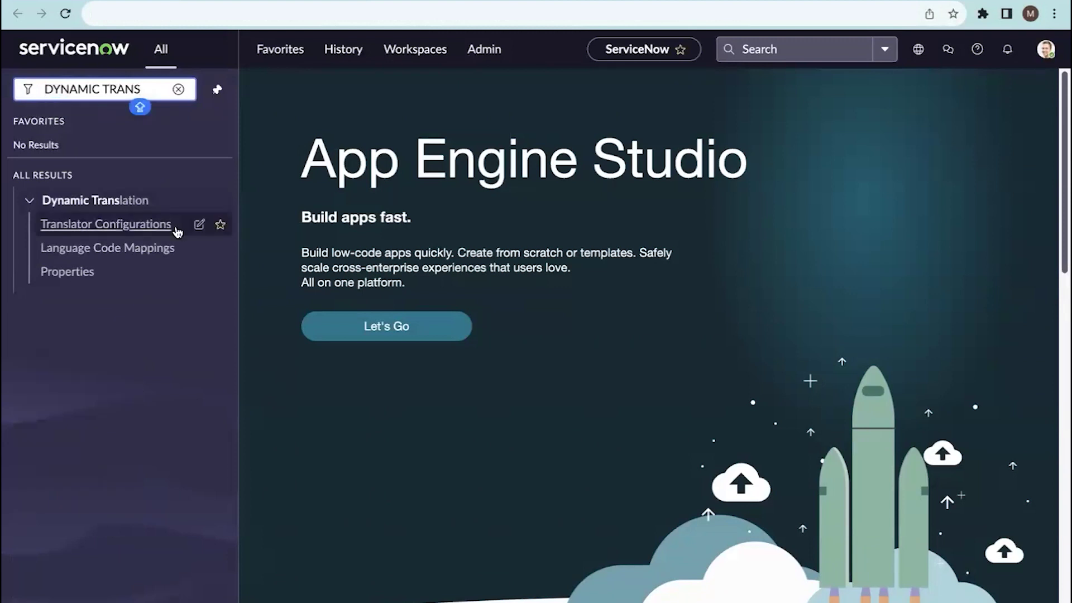
left_click(142, 226)
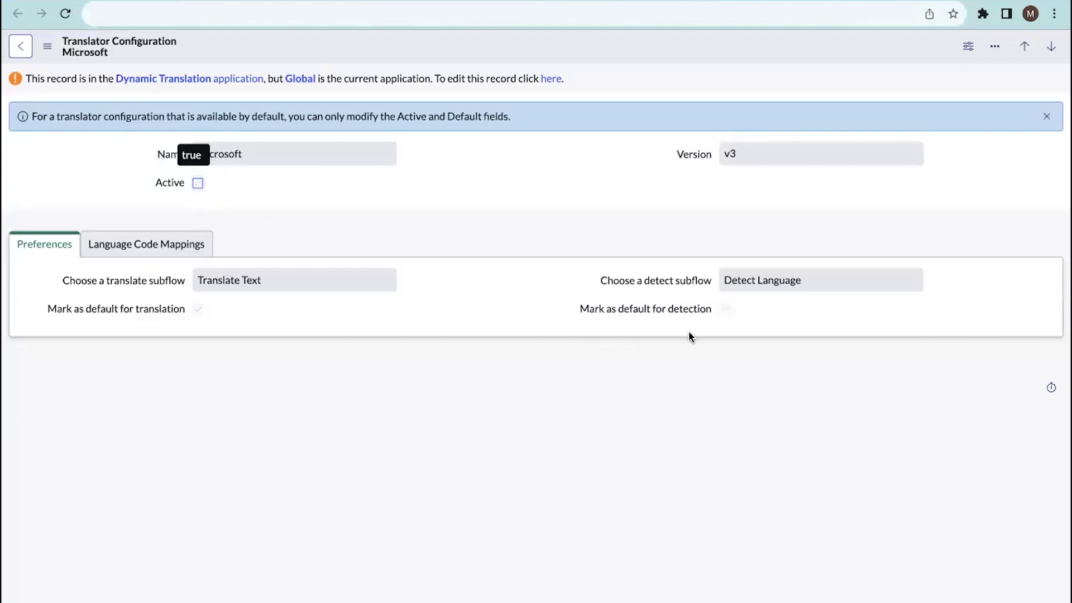
Make the Microsoft translator configuration editable and review its language code mappings and preferences.
left_click(548, 81)
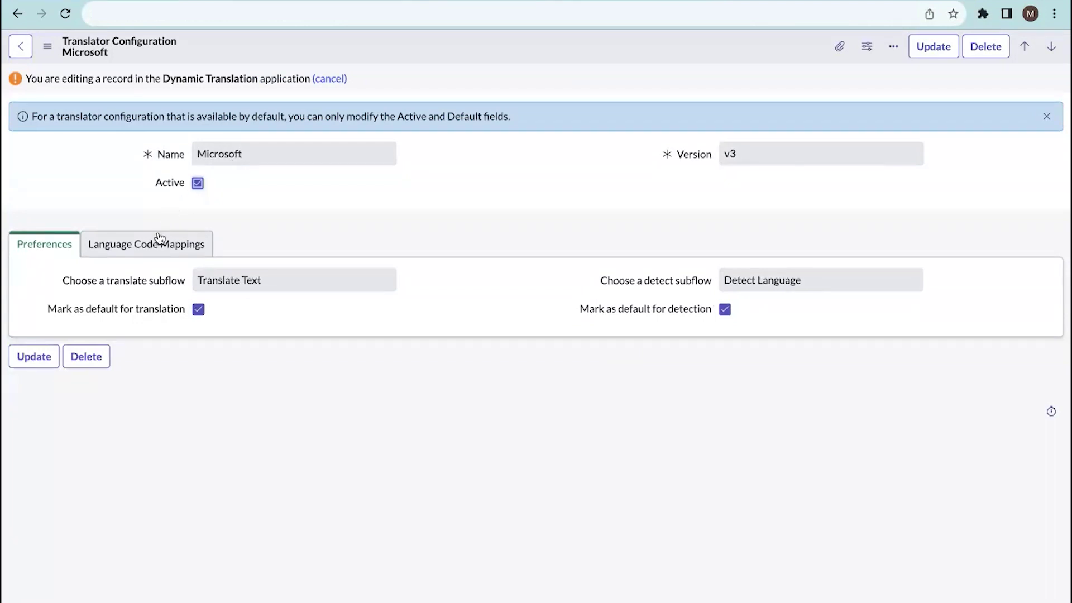
left_click(95, 257)
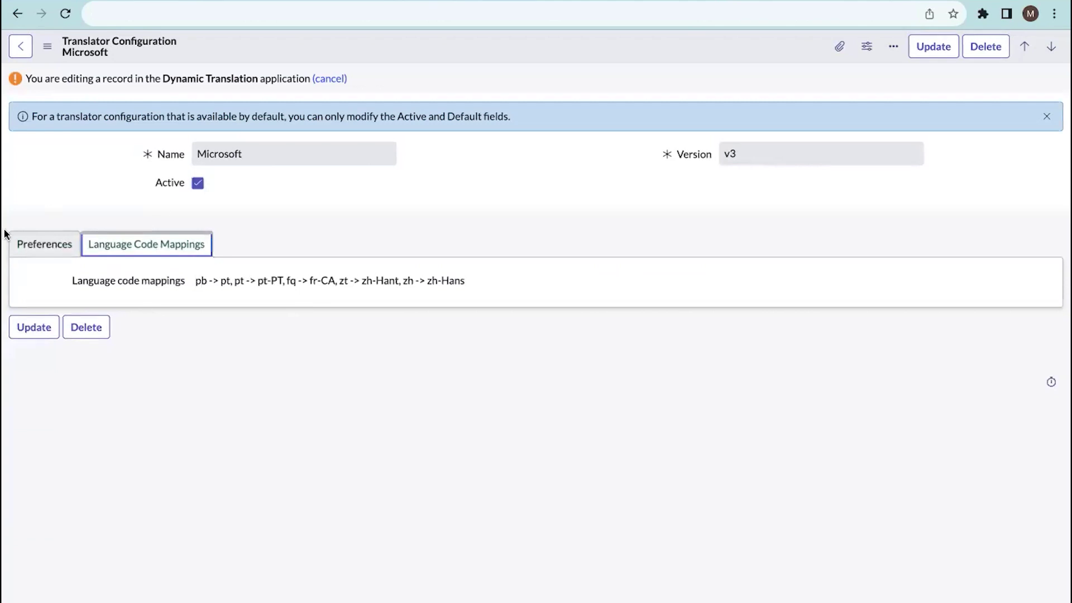
left_click(36, 249)
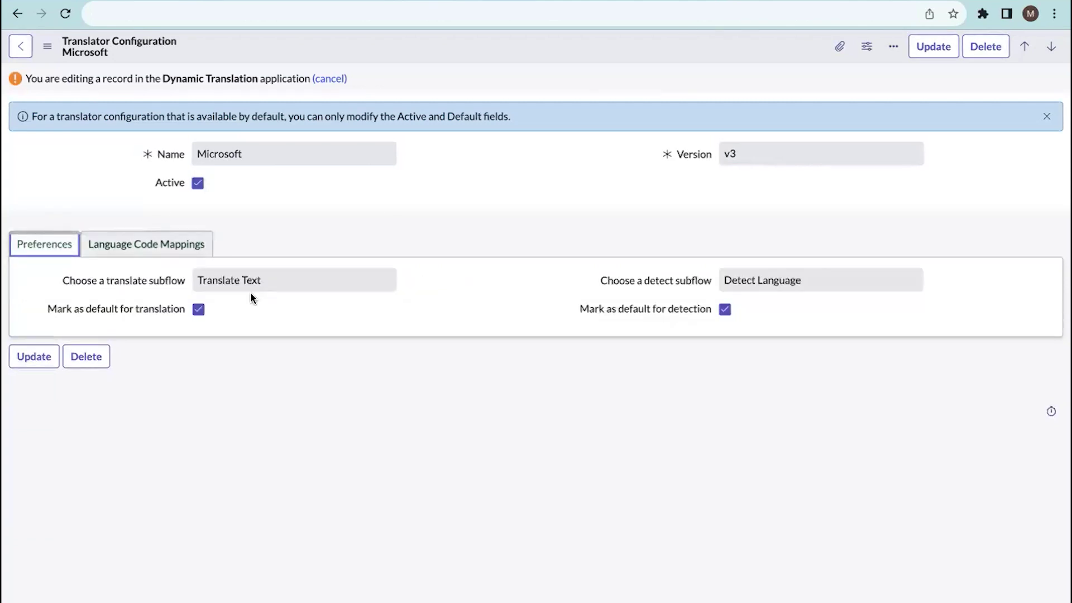
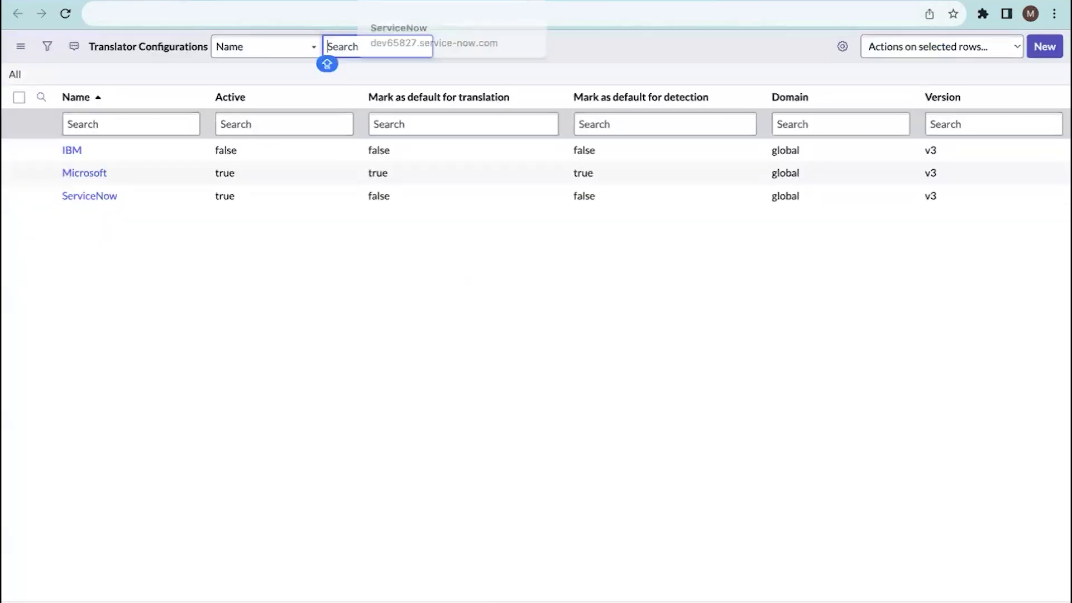
Search the ServiceNow navigator for "Incident" and open the list of all incidents.
left_click(390, 1)
left_click(151, 100)
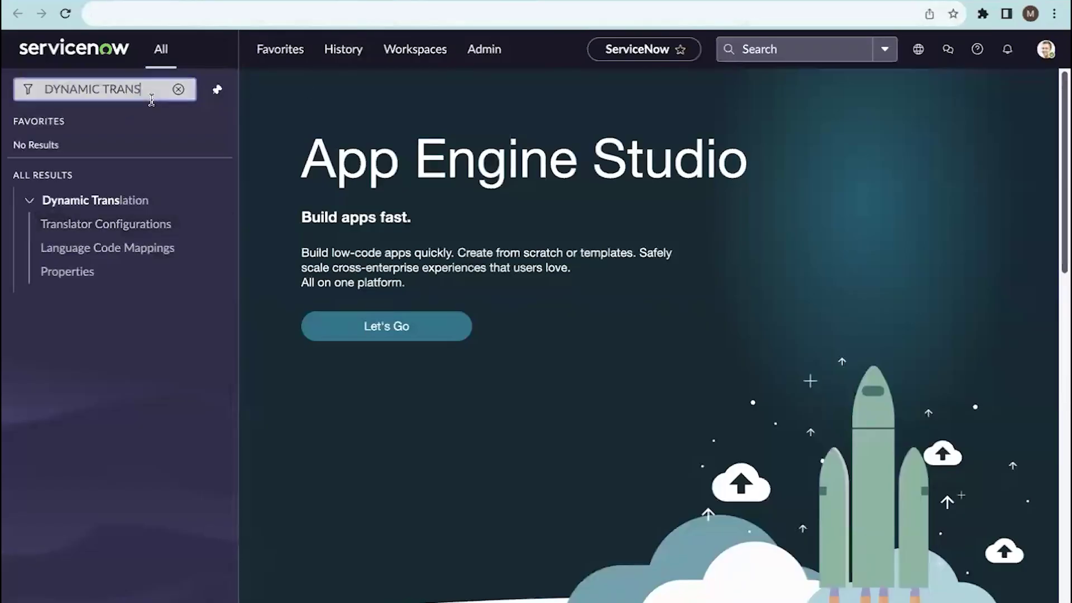
key("ctrl+a")
key("BackSpace")
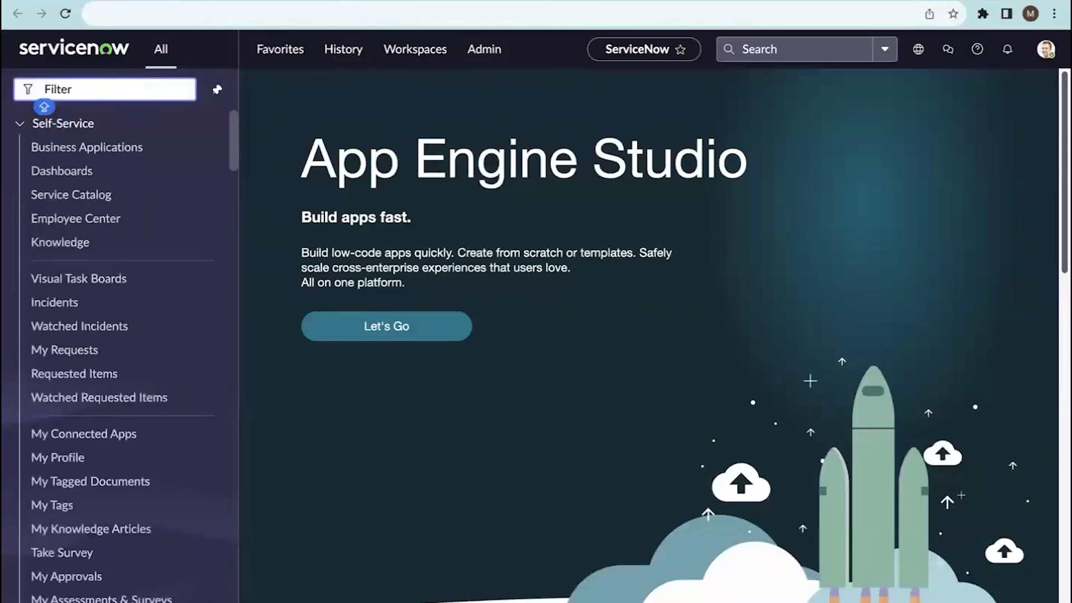
type("Incident")
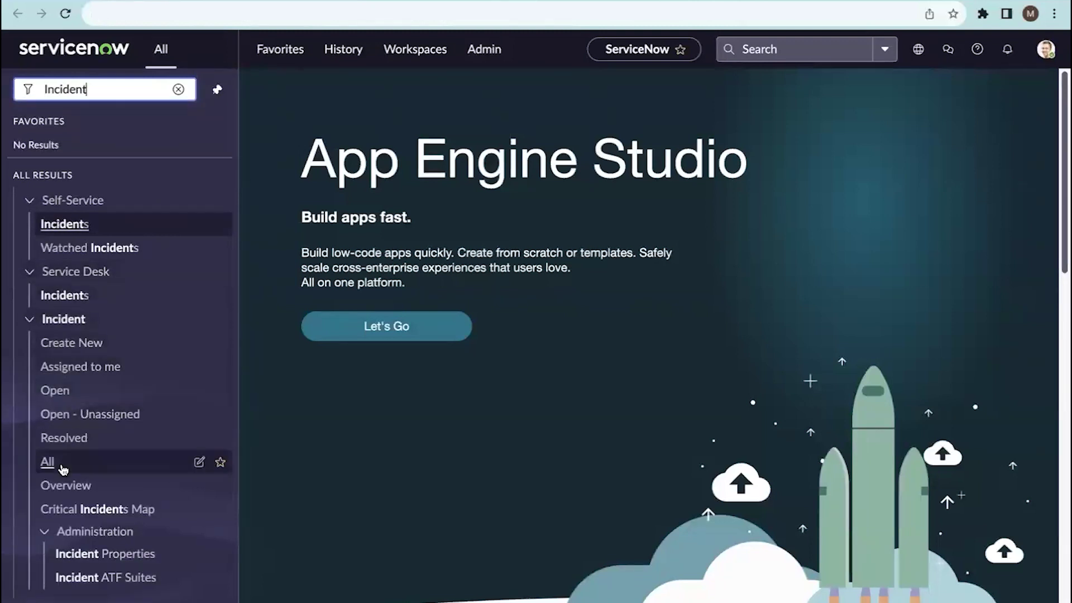
left_click(61, 466)
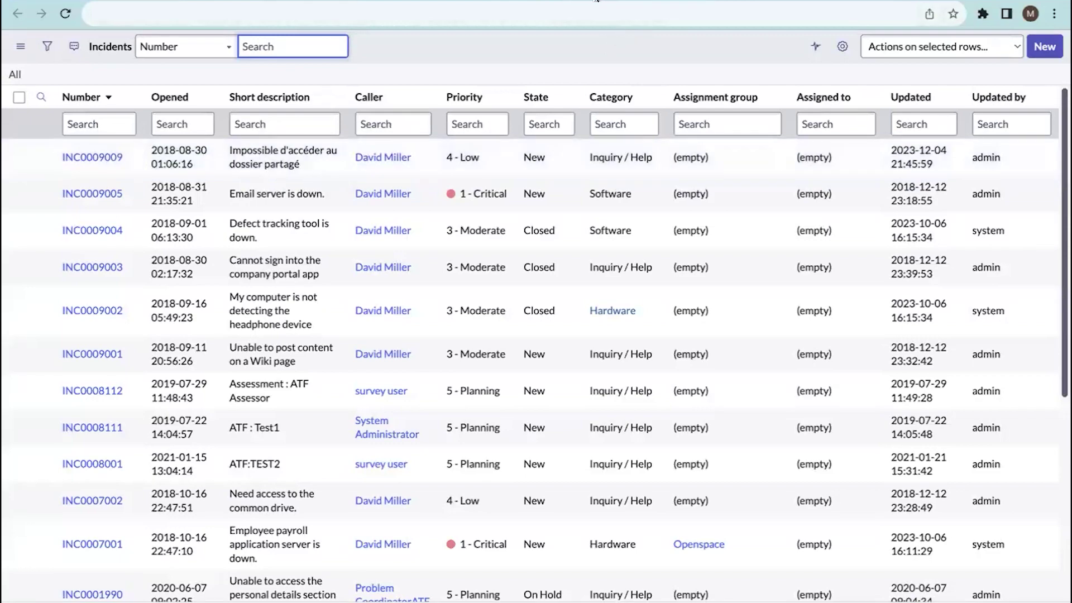
From the incident "Impossible d'accéder au dossier partagé", open the Short description field's dictionary entry and examine its attributes.
key("F5")
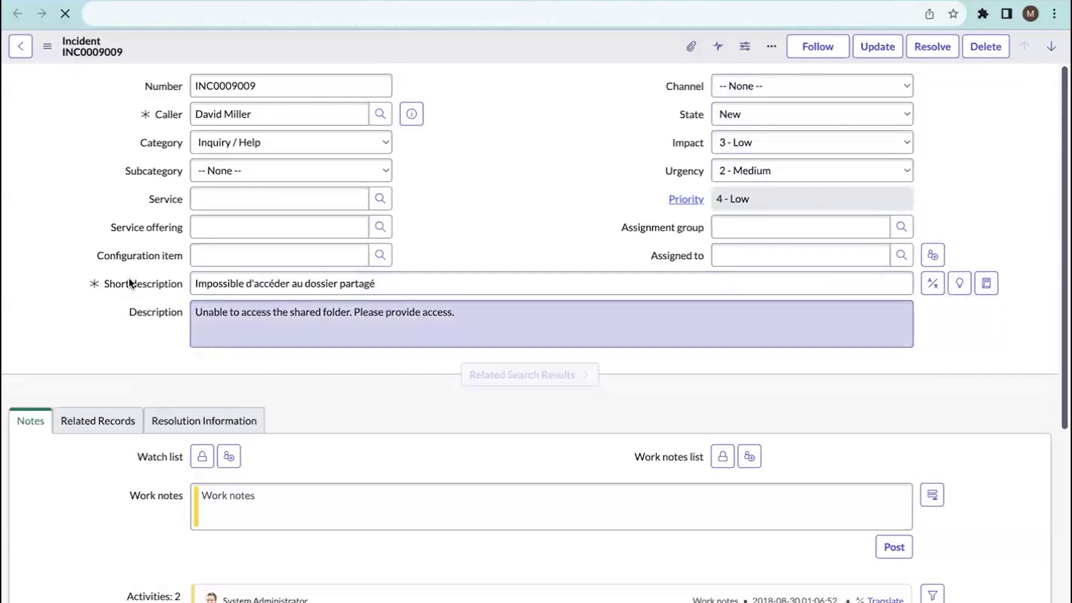
right_click(171, 288)
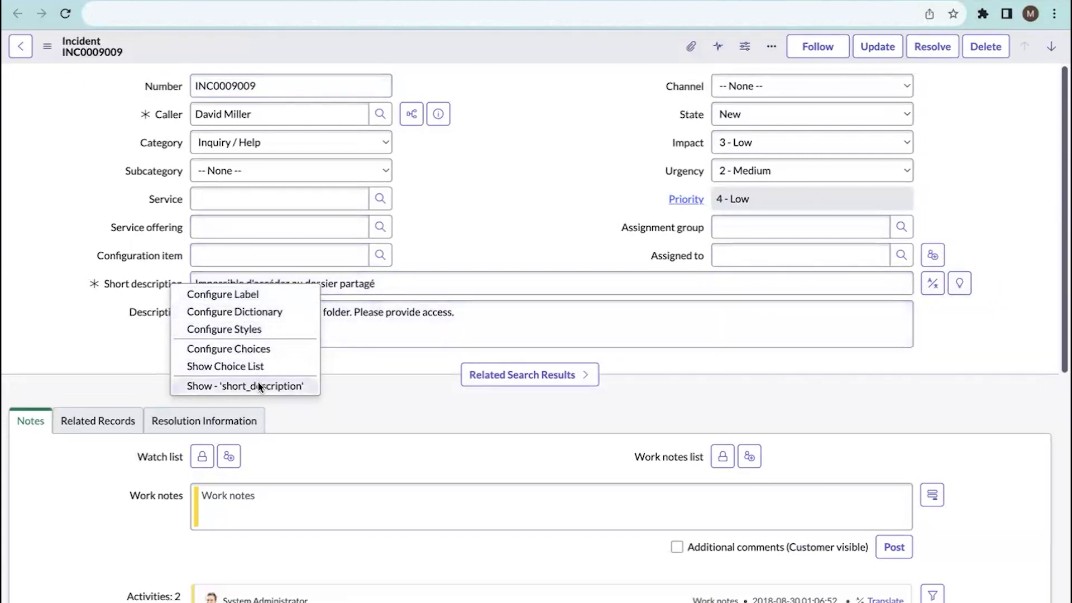
left_click(258, 312)
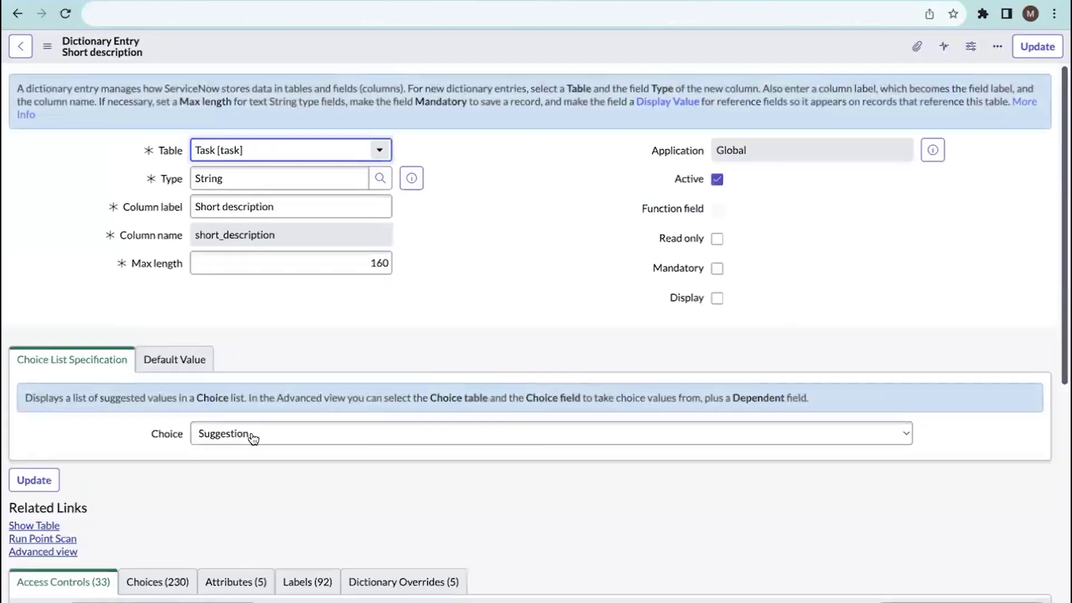
scroll(251, 435, "down", 4)
left_click(220, 399)
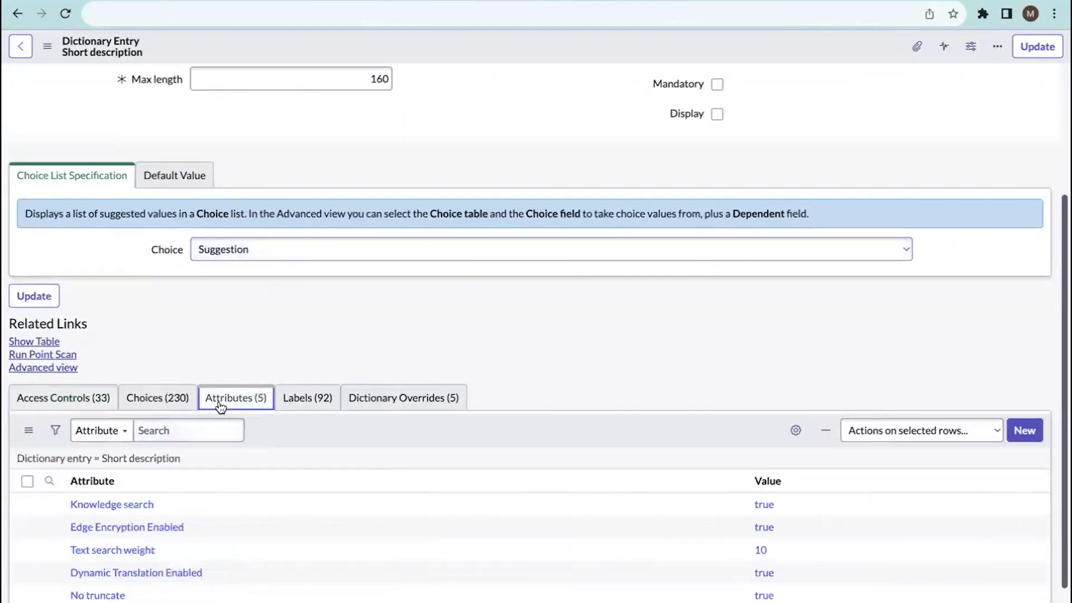
scroll(195, 497, "down", 1)
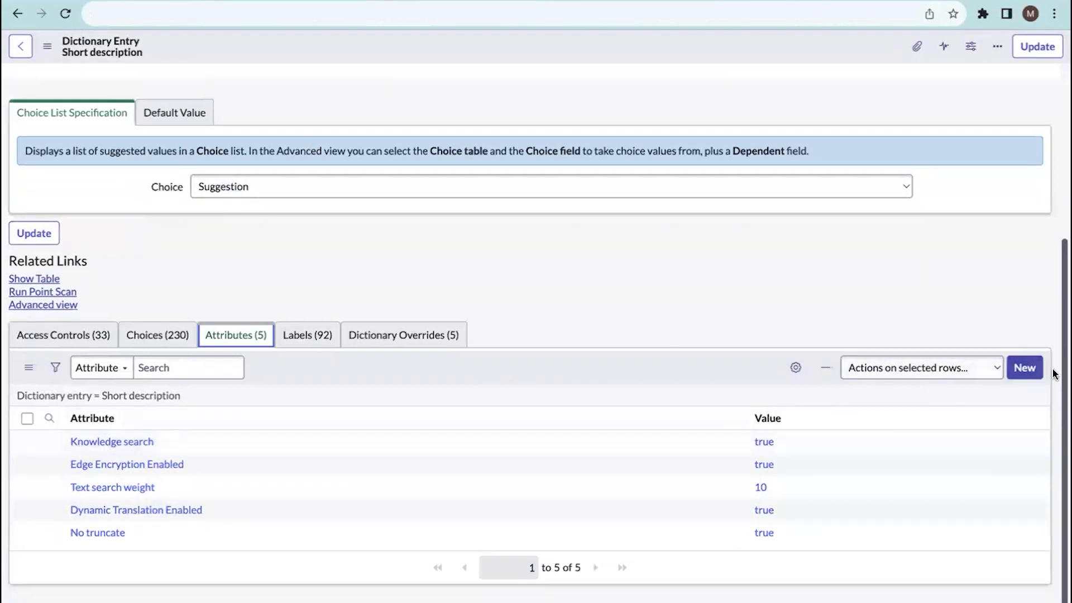
Draft a new Dynamic Translation Enabled attribute with value true for the Short description dictionary entry, and leave without submitting it.
left_click(1032, 371)
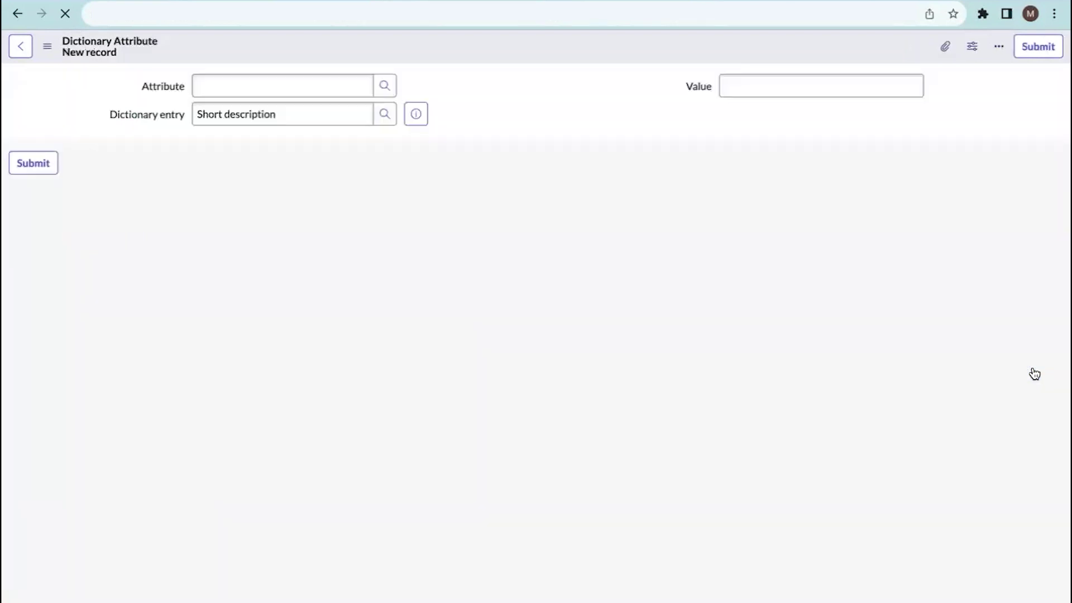
left_click(384, 87)
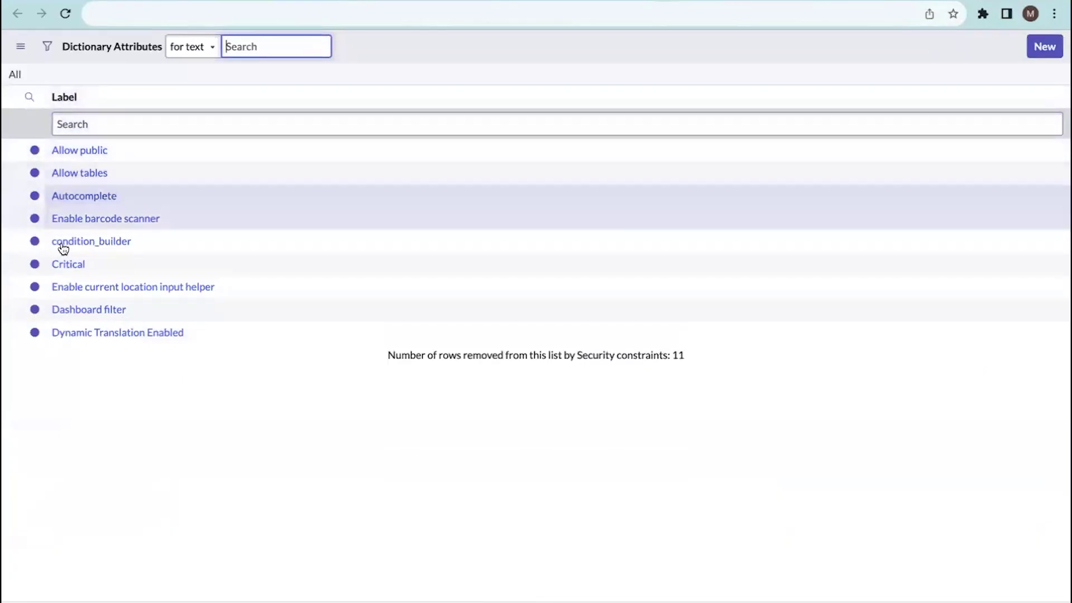
left_click(129, 335)
left_click(770, 84)
type("true")
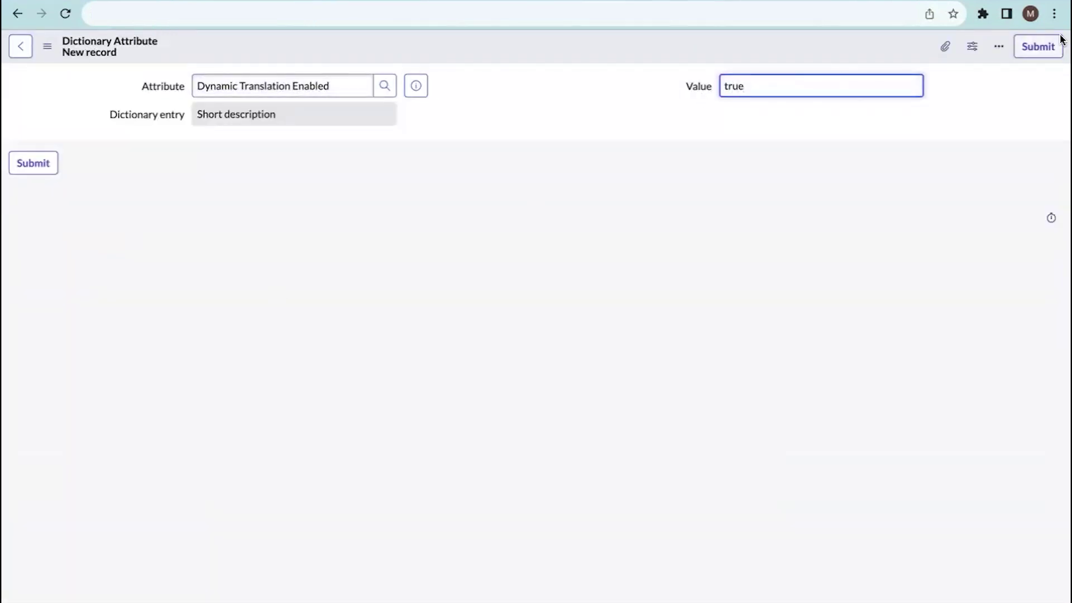
left_click(16, 17)
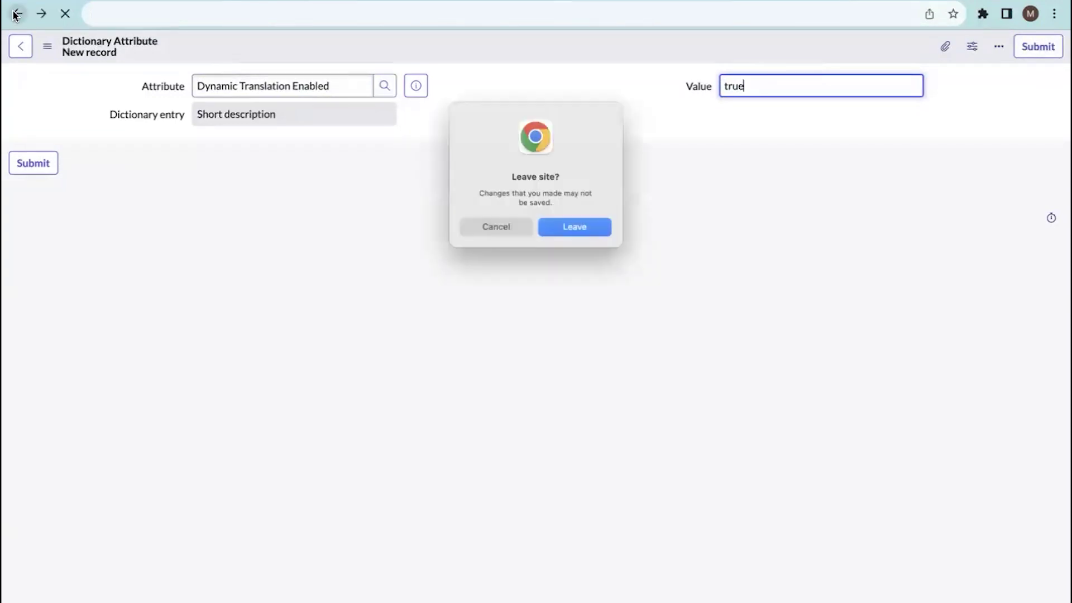
left_click(590, 230)
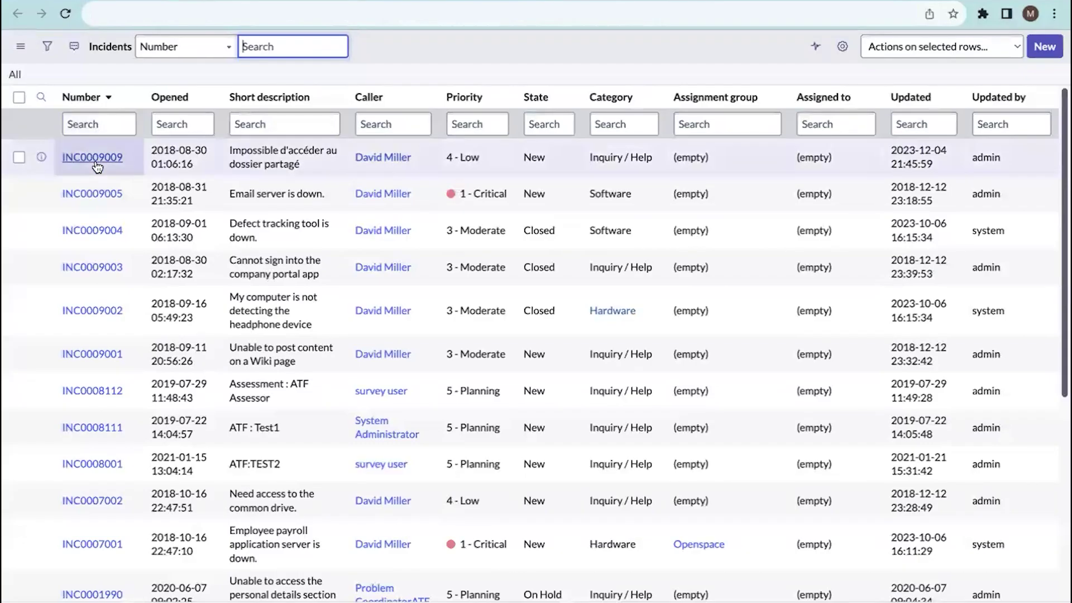
Open the incident "Impossible d'accéder au dossier partagé" and translate its short description.
left_click(96, 159)
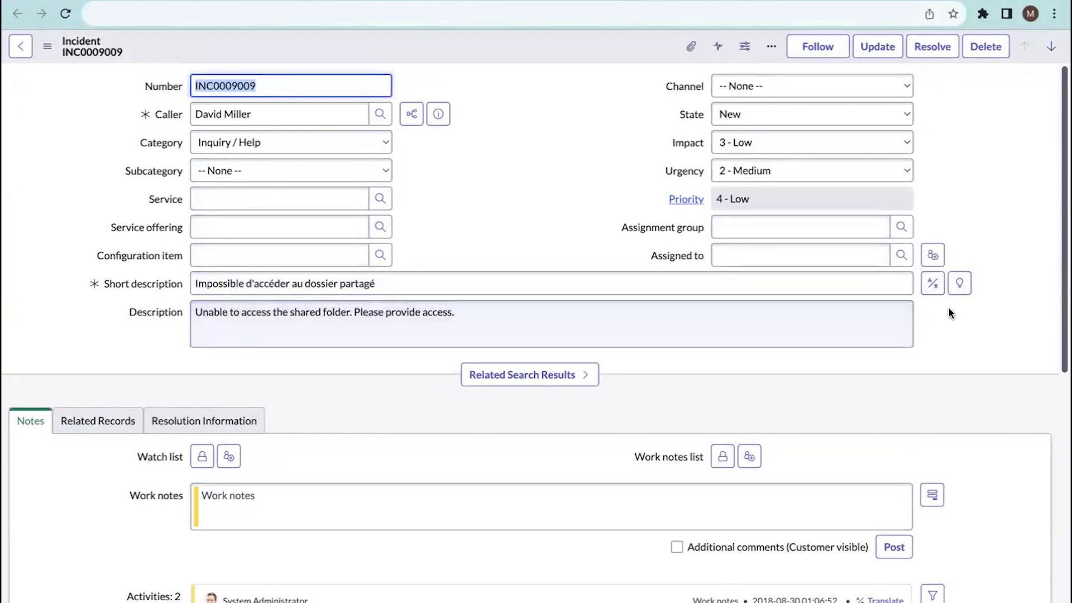
left_click(932, 283)
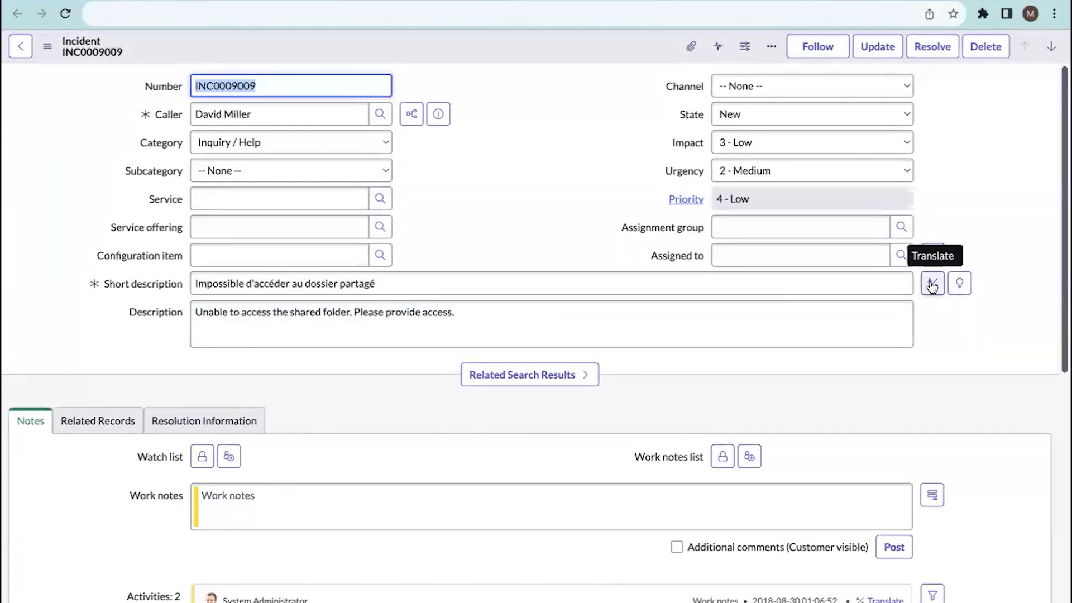
left_click_drag(438, 280, 169, 272)
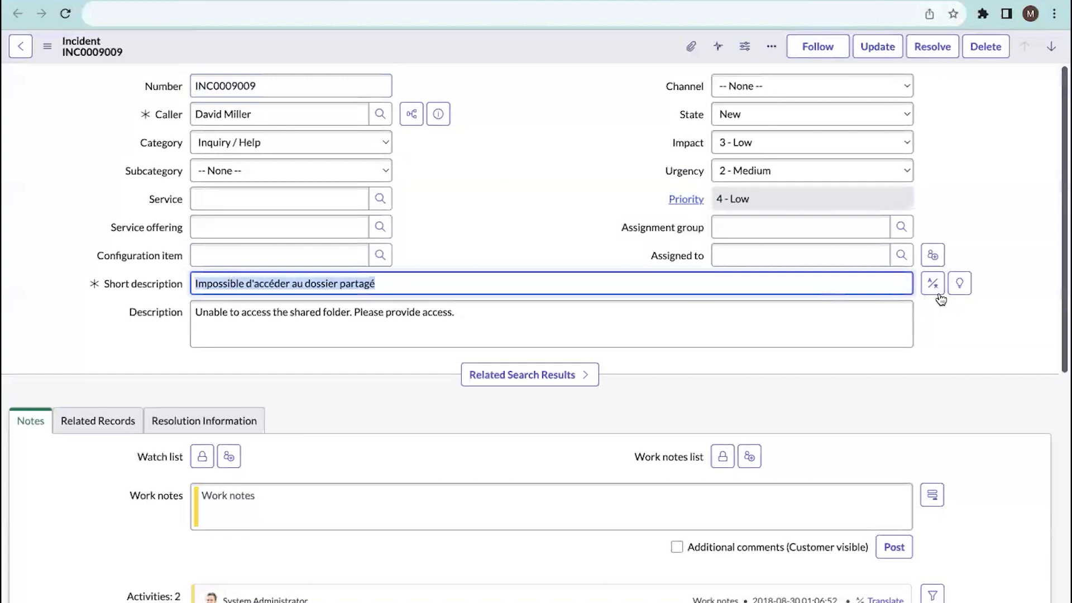
left_click(932, 286)
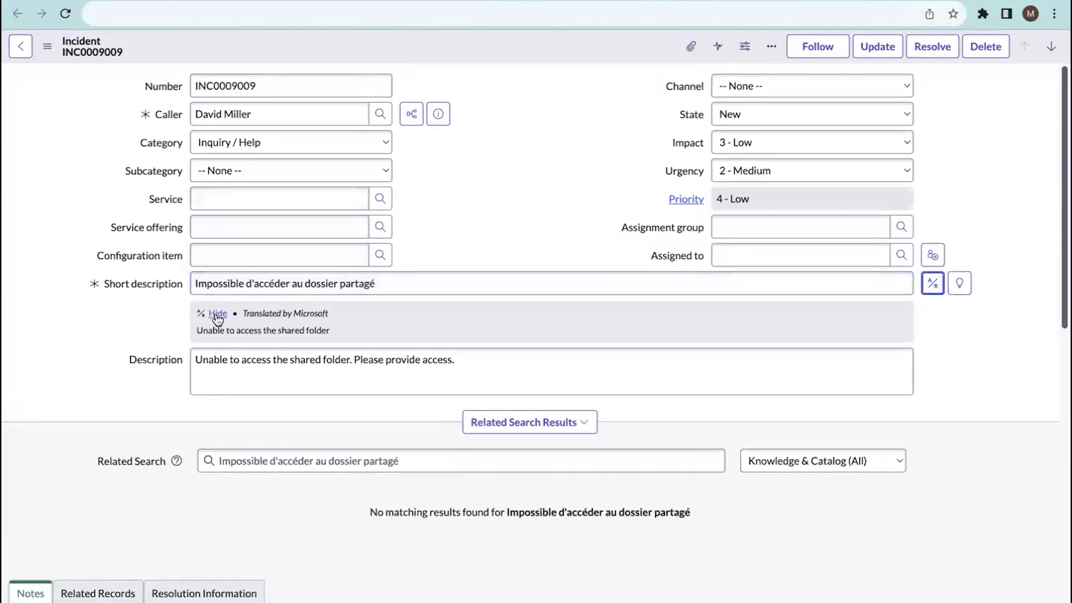
left_click_drag(197, 330, 307, 332)
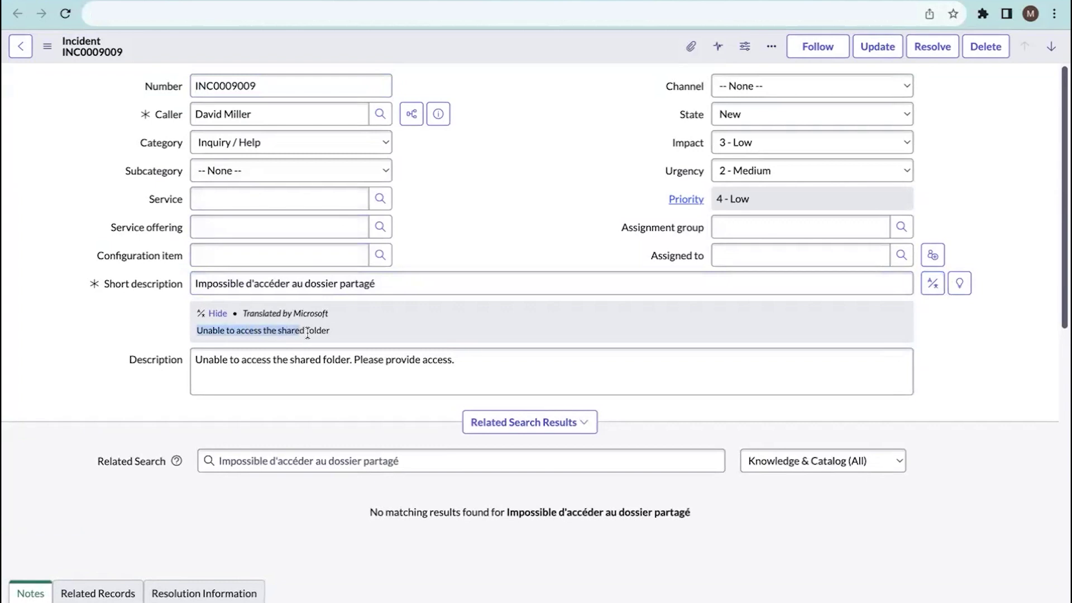
left_click(357, 334)
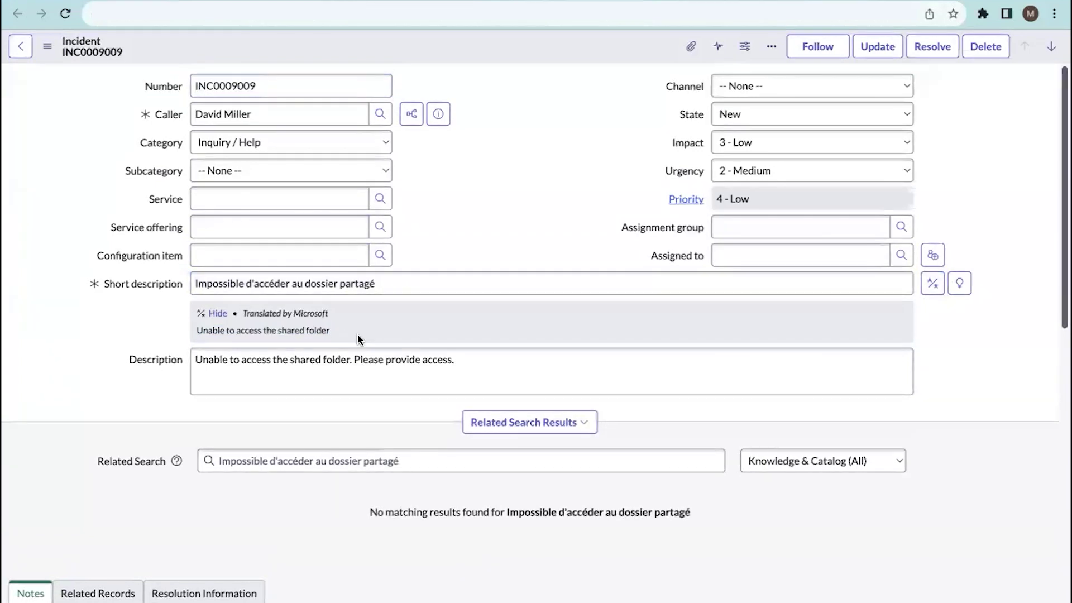
Compare the incident's short description with its translation, and request a translation of the work note "Changed the priority of the Incident" under Activities.
left_click_drag(195, 279, 385, 291)
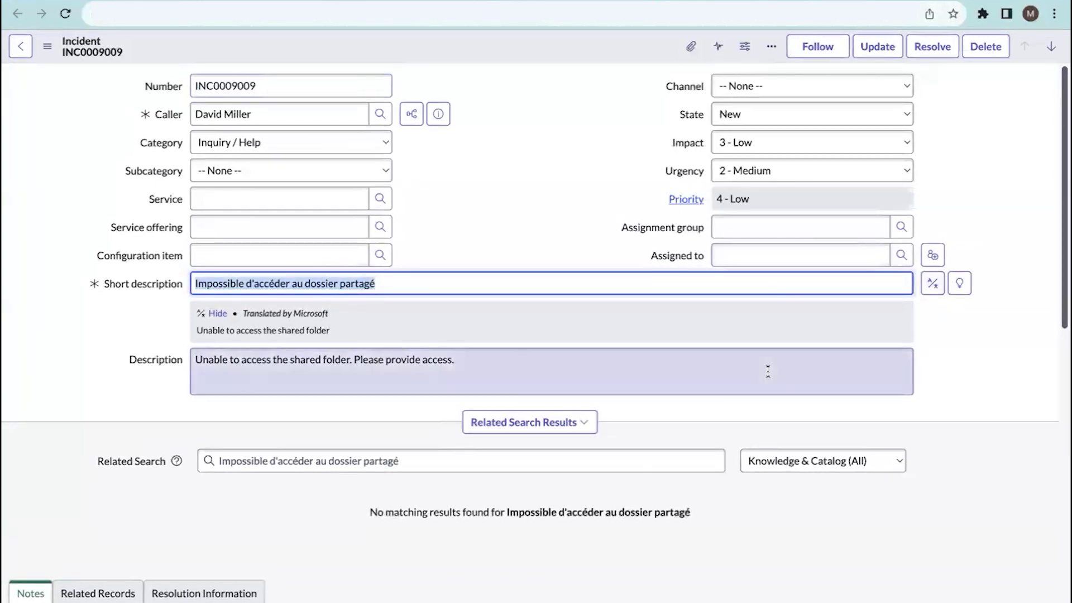
triple_click(443, 274)
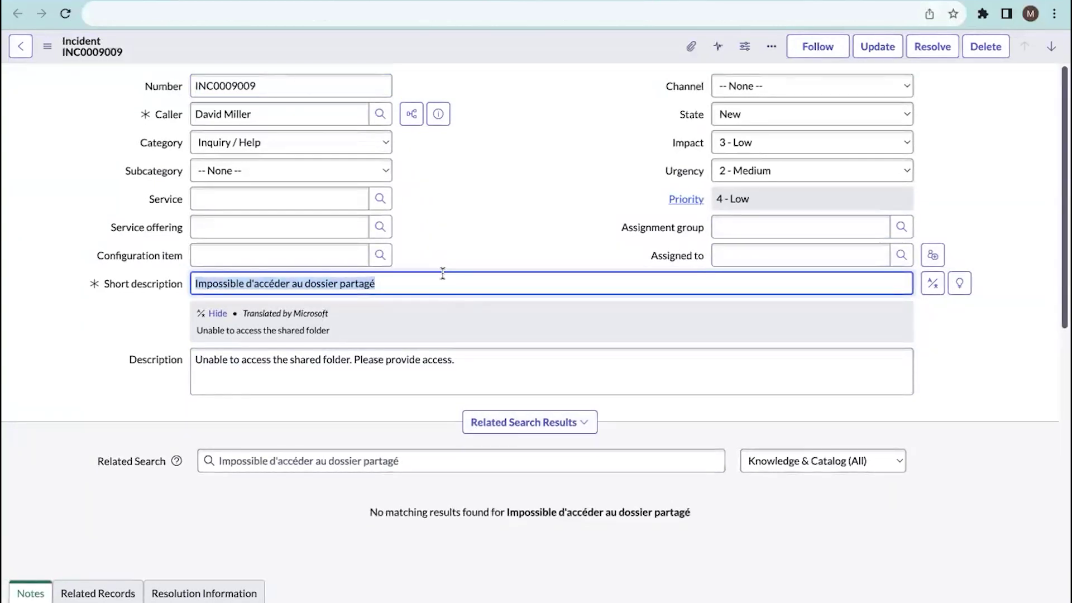
scroll(414, 317, "down", 5)
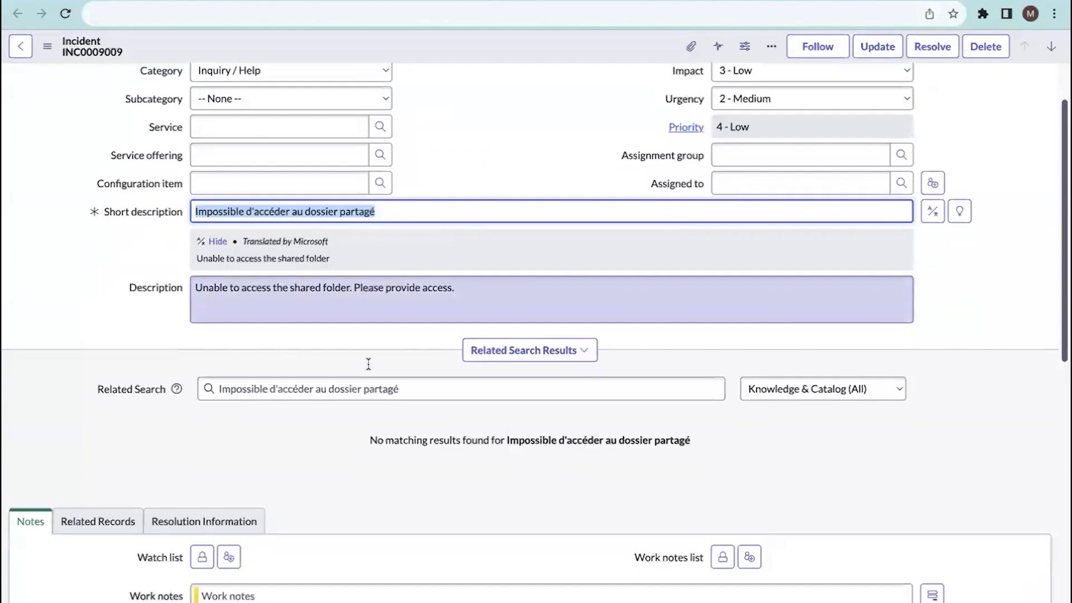
scroll(367, 367, "down", 2)
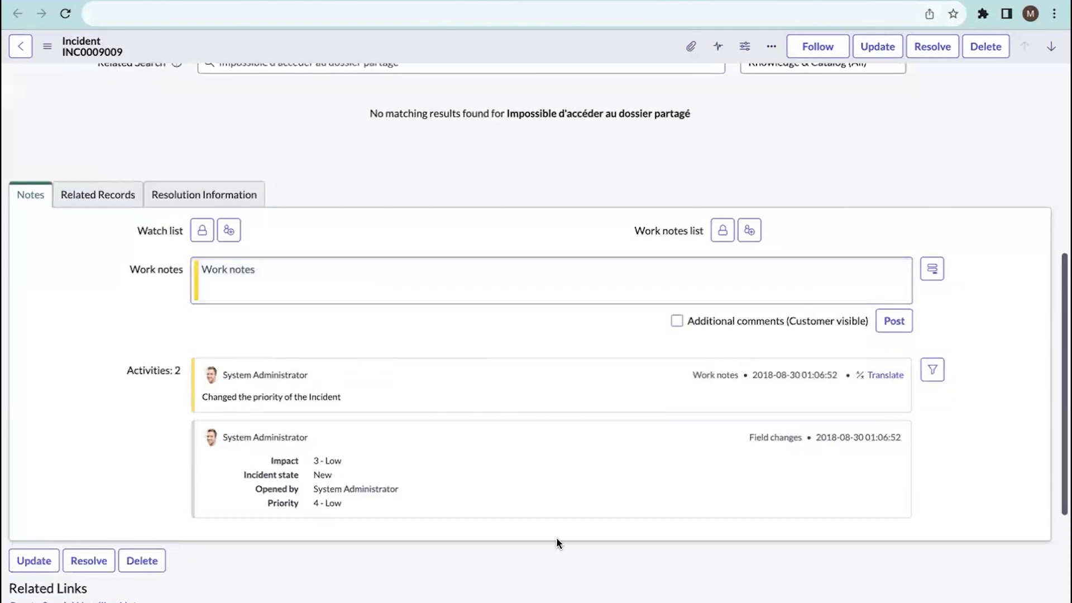
left_click(886, 375)
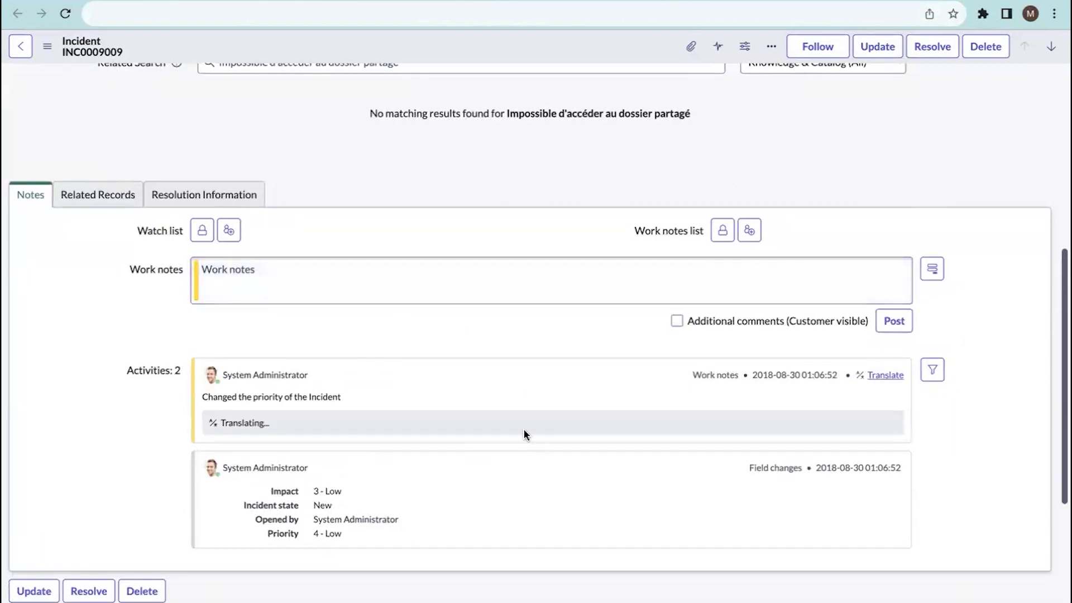
scroll(265, 444, "down", 5)
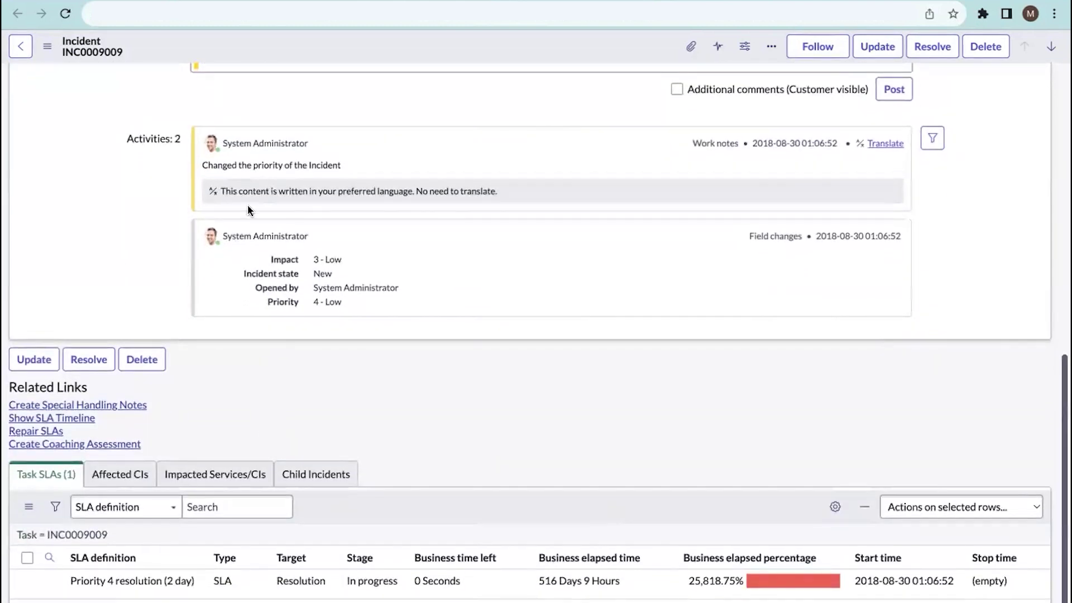
left_click_drag(205, 166, 373, 165)
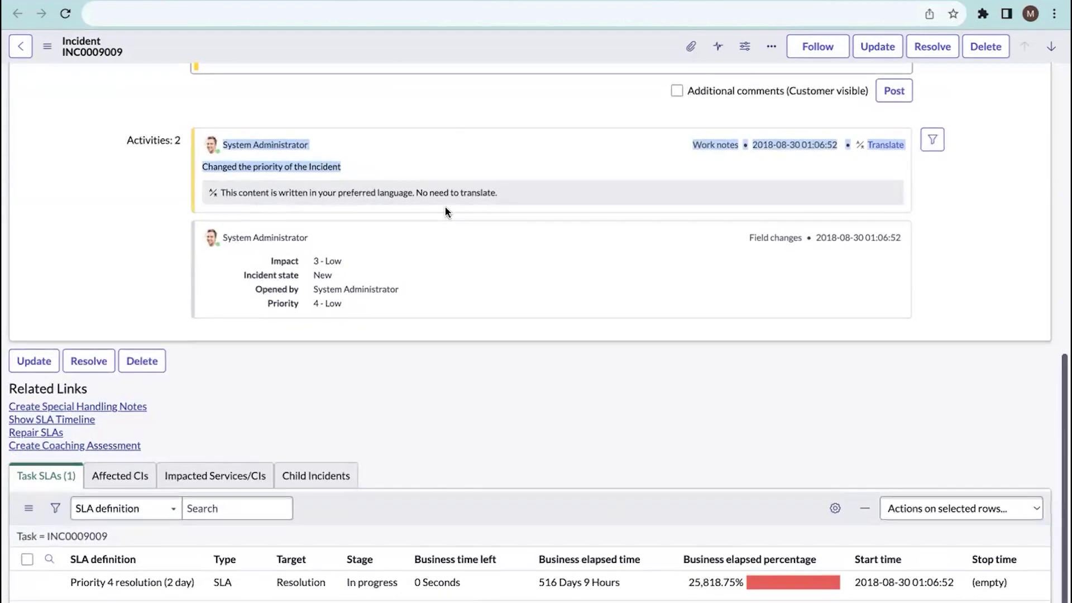
scroll(444, 205, "up", 9)
scroll(444, 211, "up", 2)
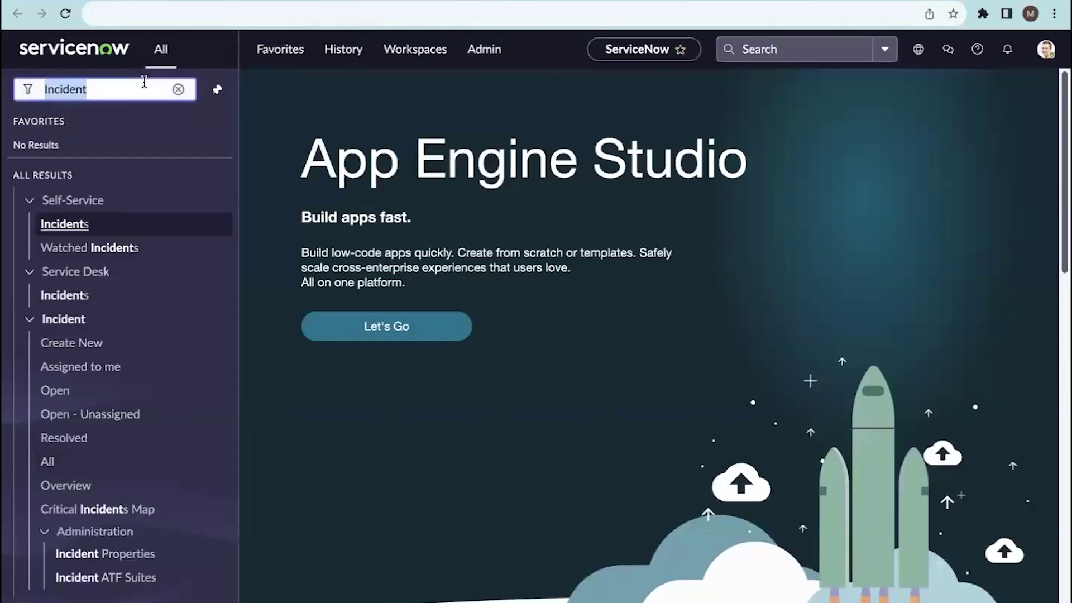
Search the ServiceNow navigator for "Plugins" and open the System Definition plugins page.
key("ctrl+a")
key("BackSpace")
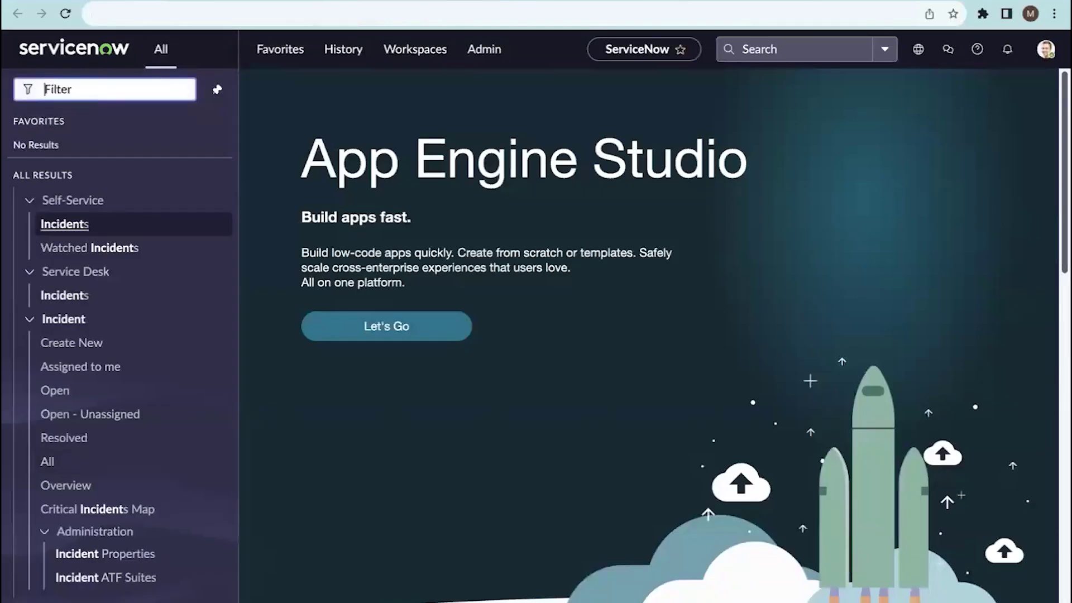
type("Plugins")
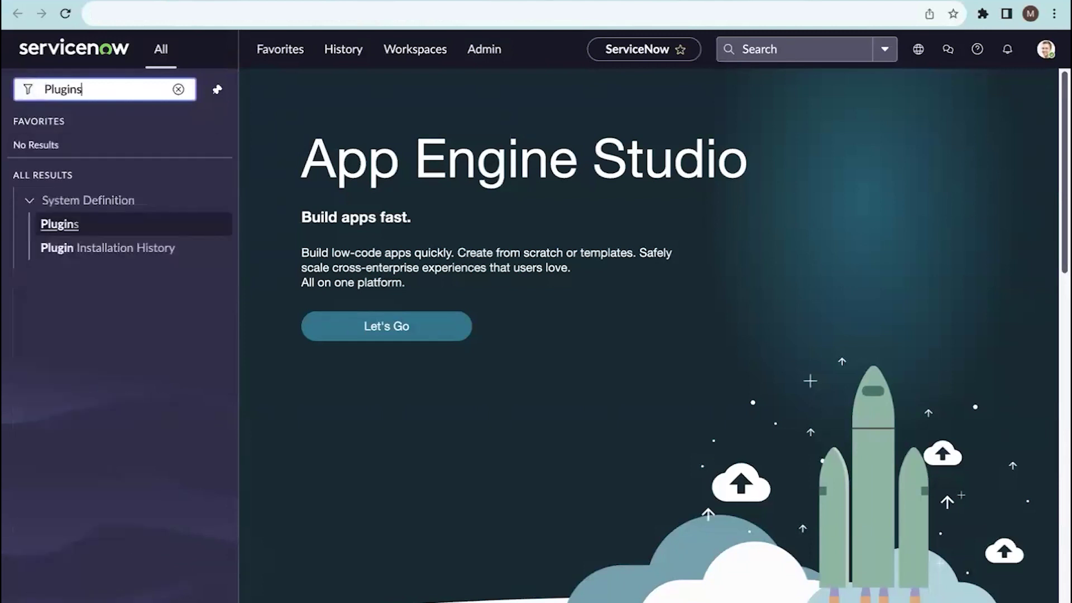
left_click(137, 226)
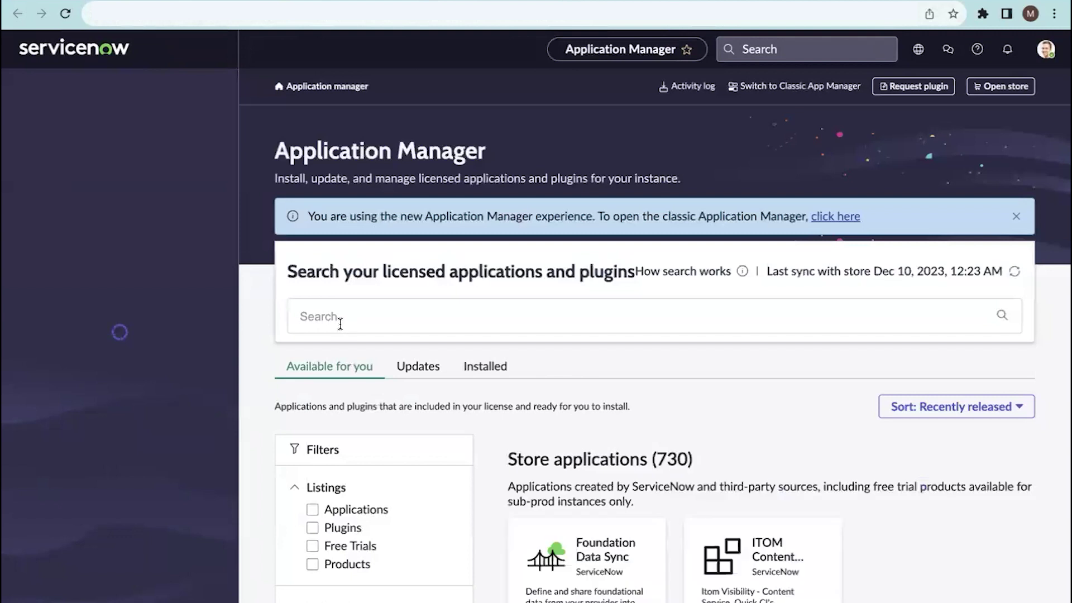
Search the licensed applications and plugins for the Internationalization product and open its details.
left_click(340, 321)
type("Internatiom")
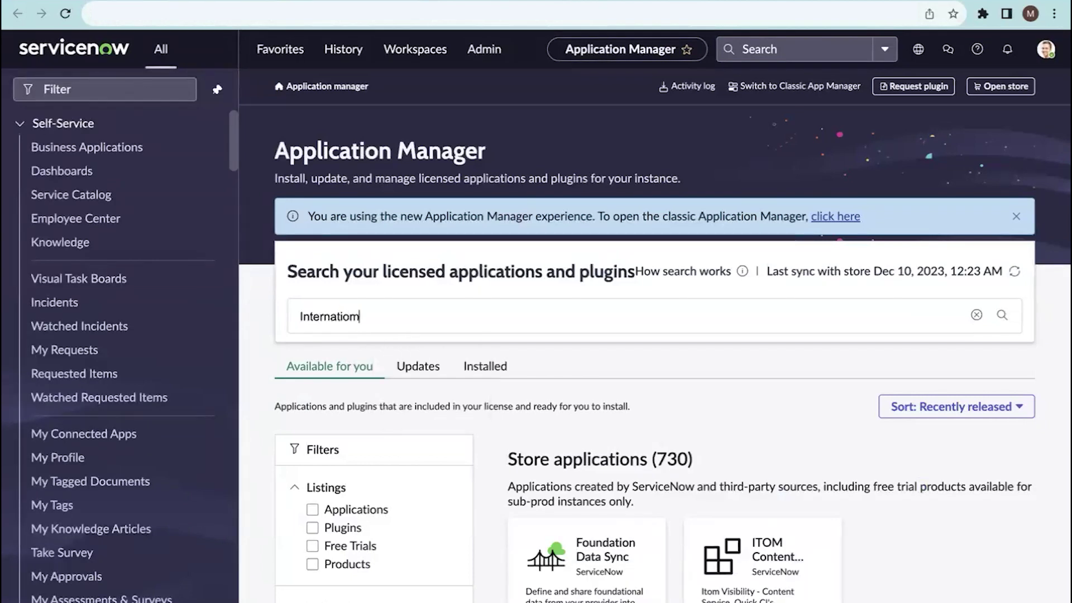
type("n")
scroll(701, 450, "down", 7)
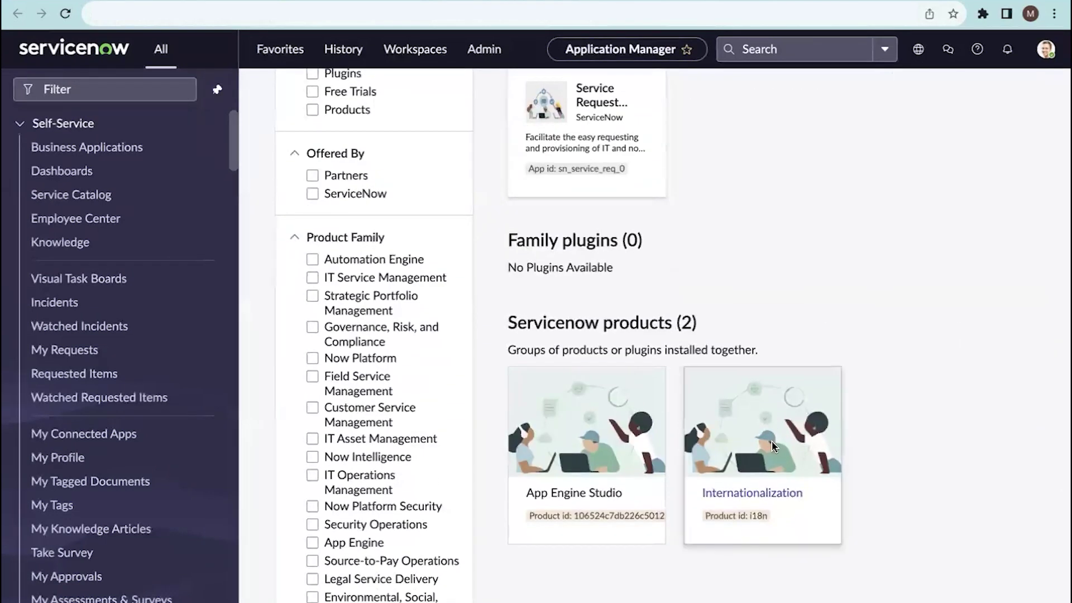
left_click(774, 447)
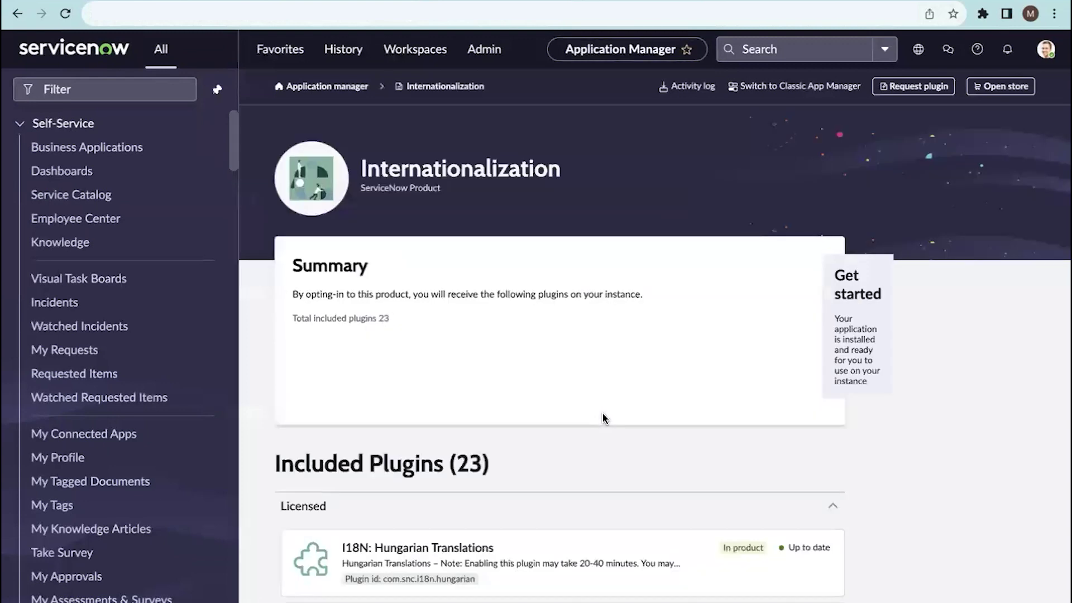
Examine the Internationalization product's summary and its included language translation plugins with their installation status.
scroll(604, 413, "down", 4)
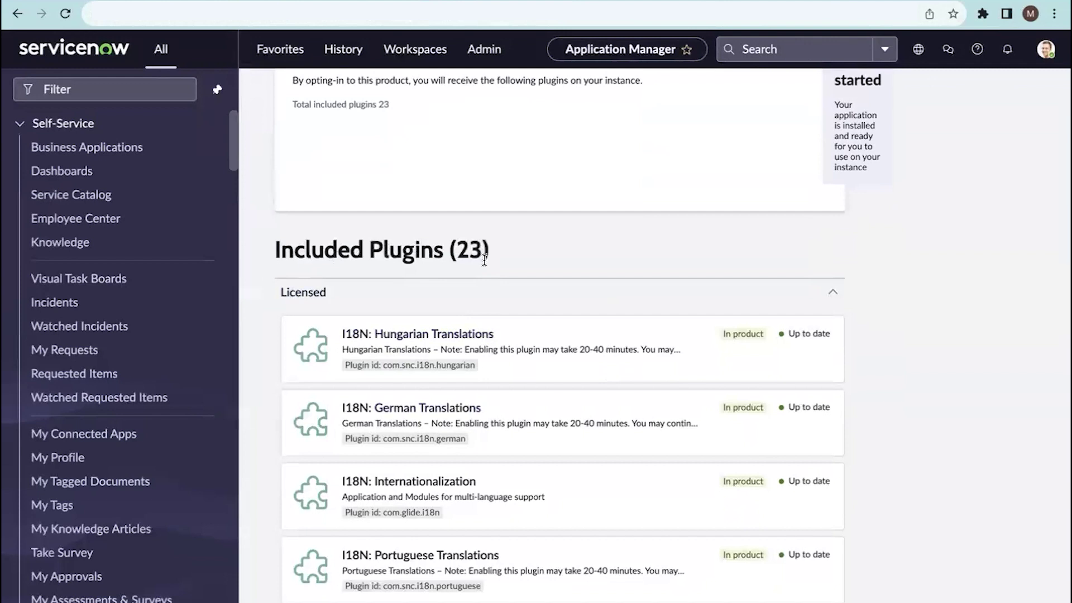
scroll(481, 411, "up", 4)
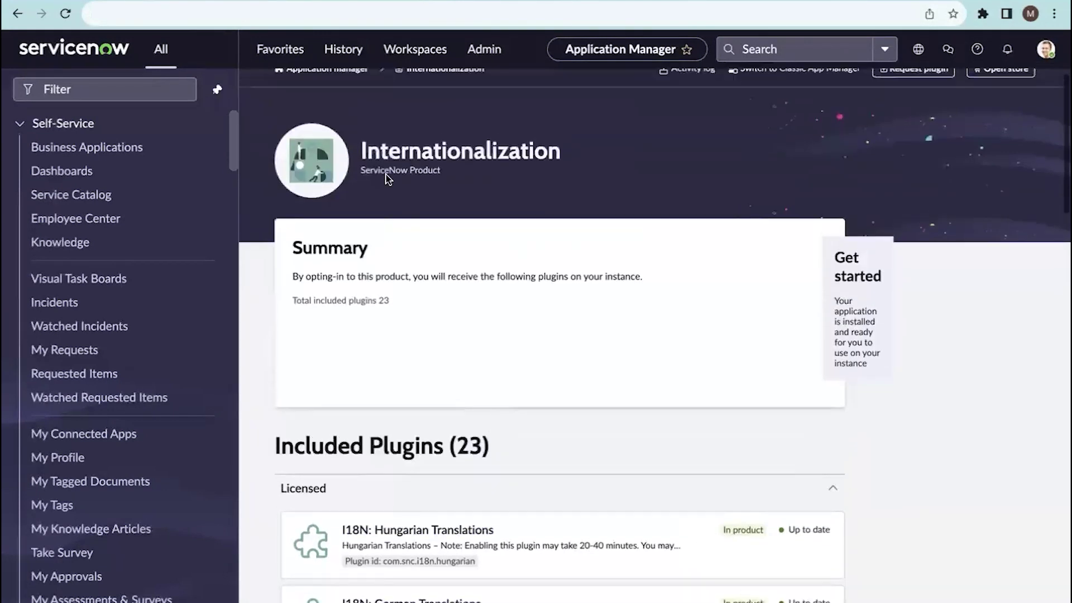
scroll(548, 481, "down", 1)
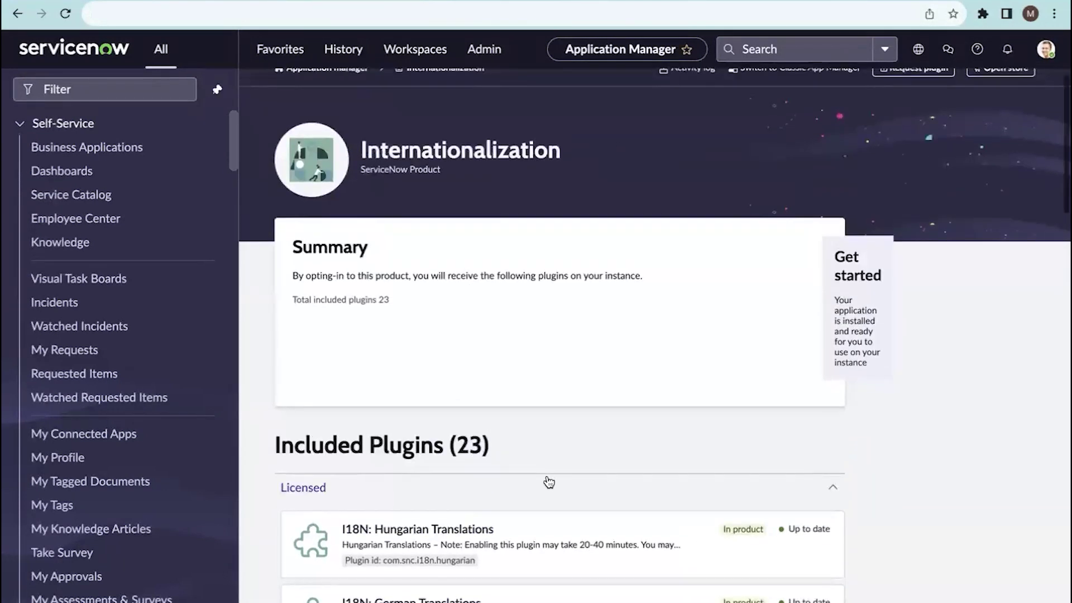
scroll(549, 482, "down", 8)
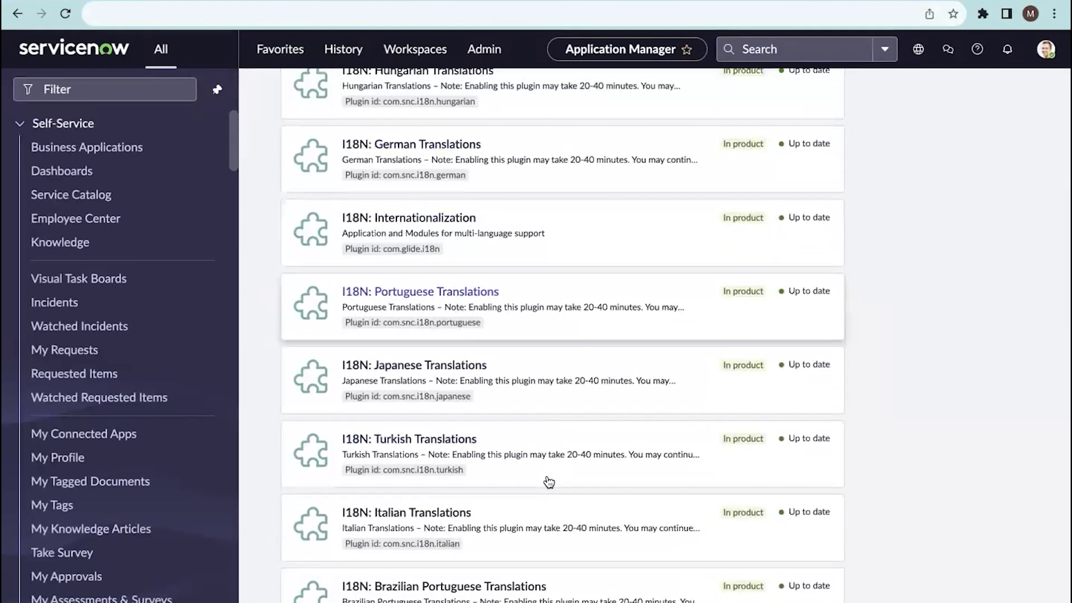
scroll(749, 339, "up", 3)
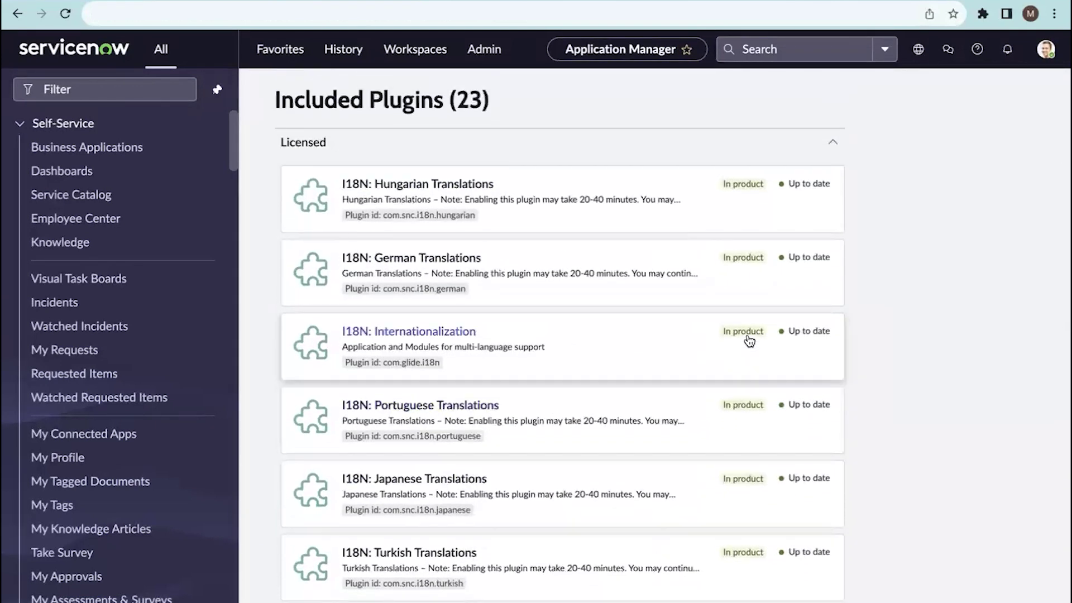
scroll(686, 268, "up", 5)
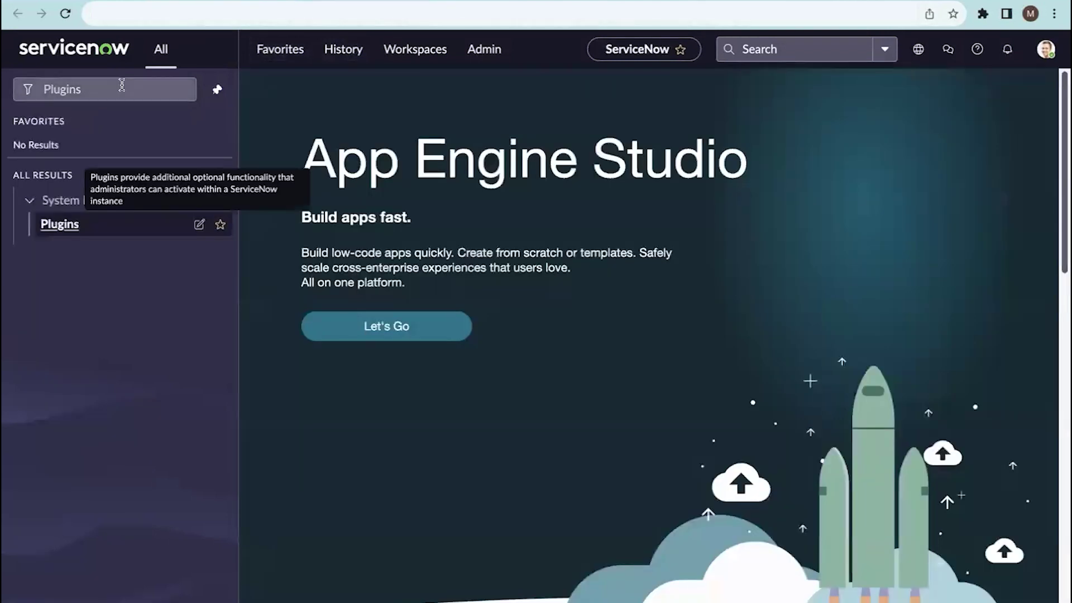
Search the ServiceNow navigator for "Language" and open the Languages list under System Localization.
triple_click(120, 87)
key("BackSpace")
type("Language")
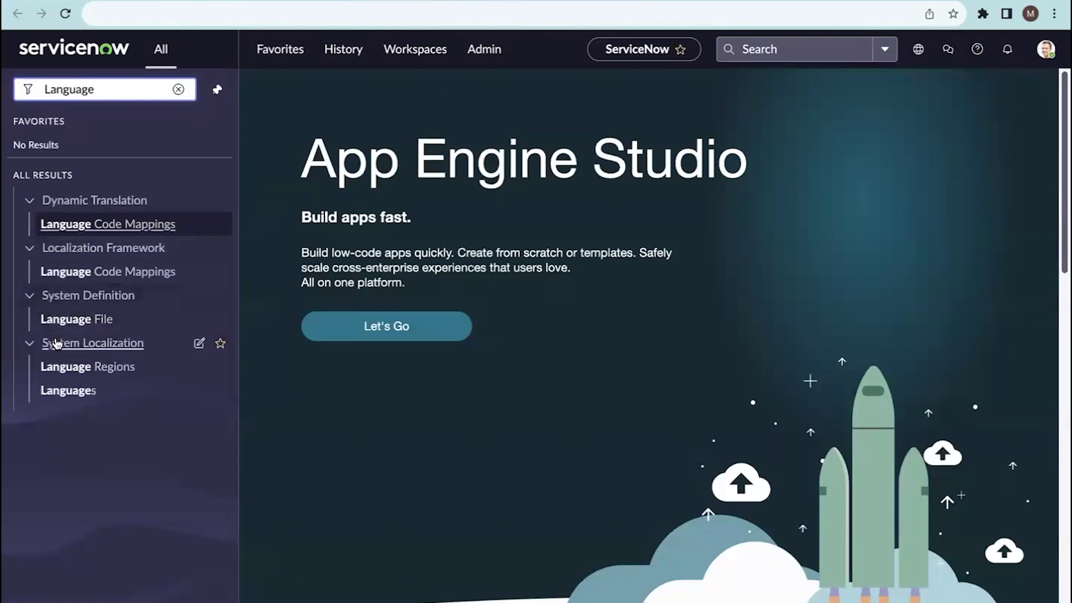
left_click(86, 391)
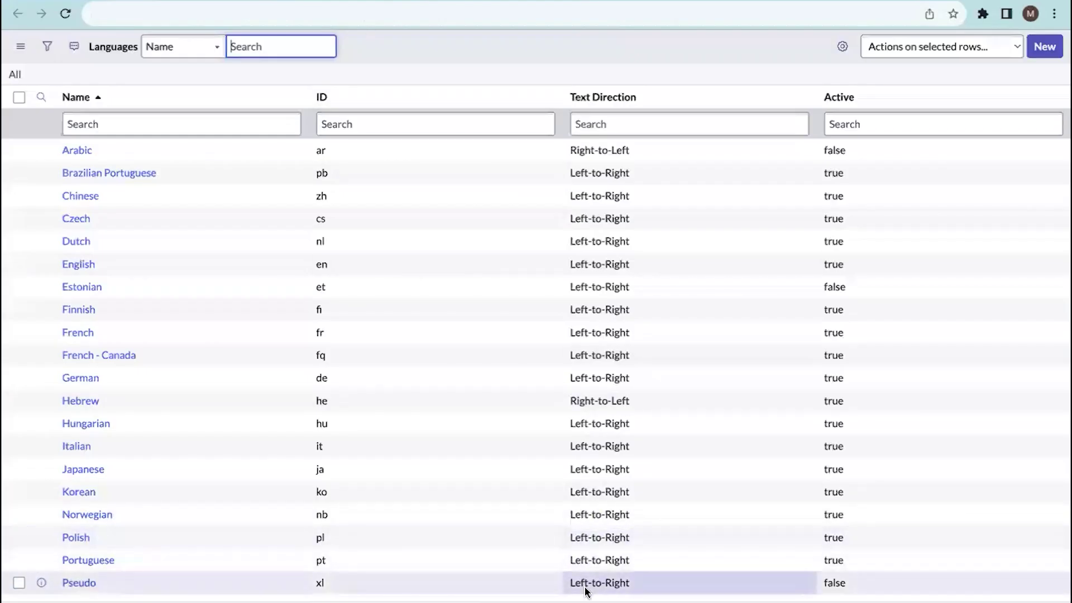